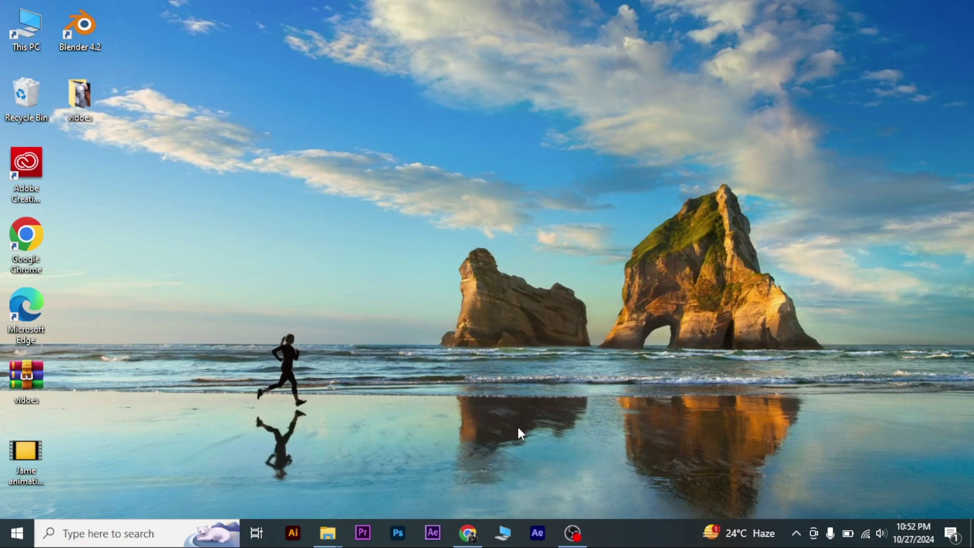
# - Open the Teams application data folder by running the path %appdata%/Microsoft/Teams
pyautogui.press('super+r')
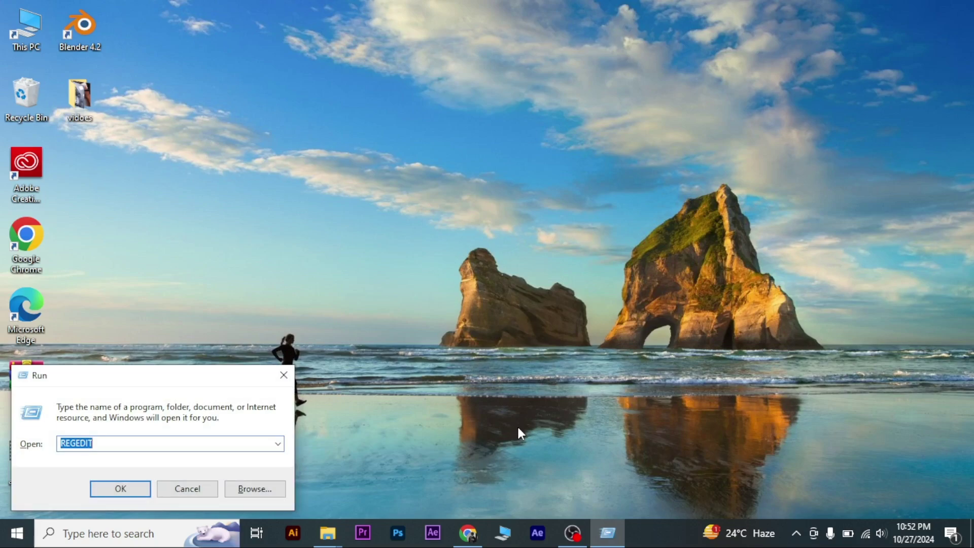
pyautogui.click(93, 444)
pyautogui.doubleClick(92, 444)
pyautogui.press('BackSpace')
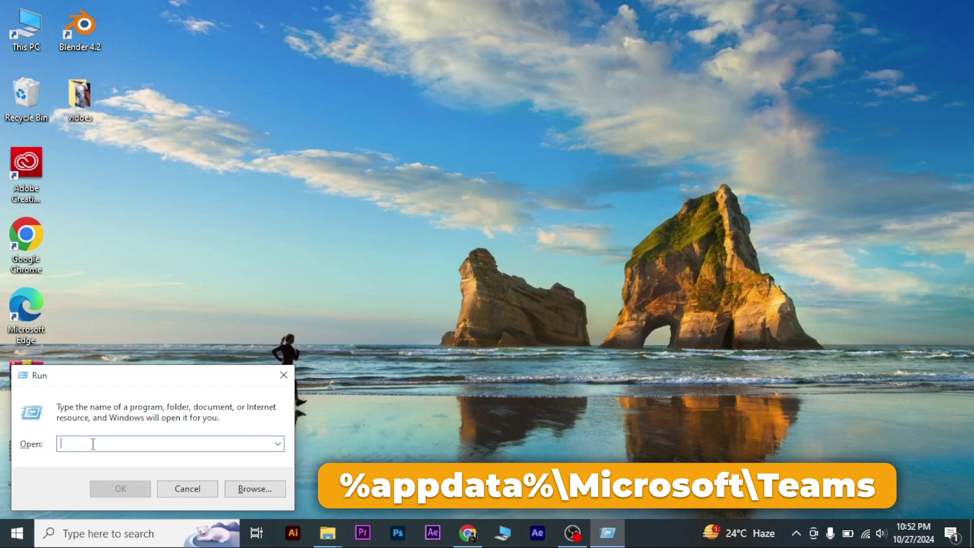
pyautogui.write('%appdata%')
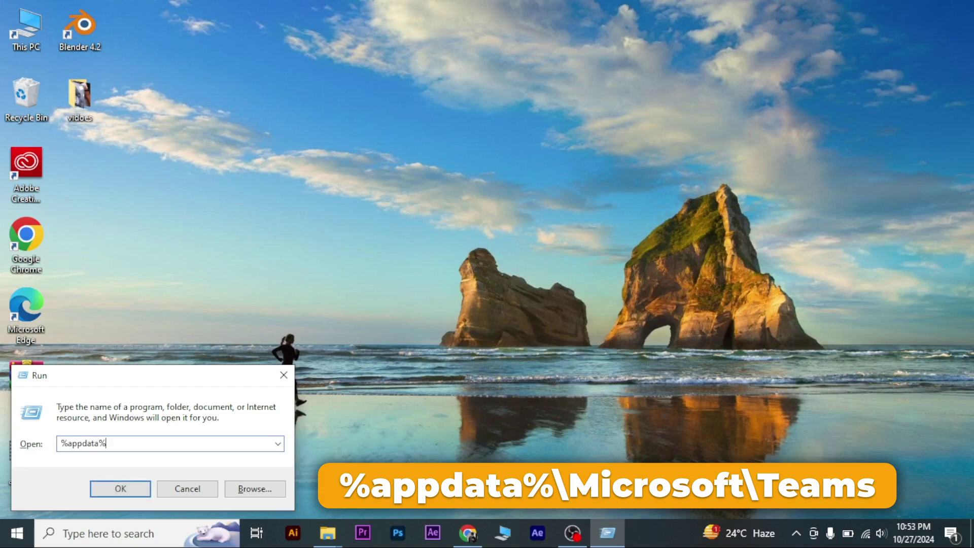
pyautogui.write('/Microsoft/Teams')
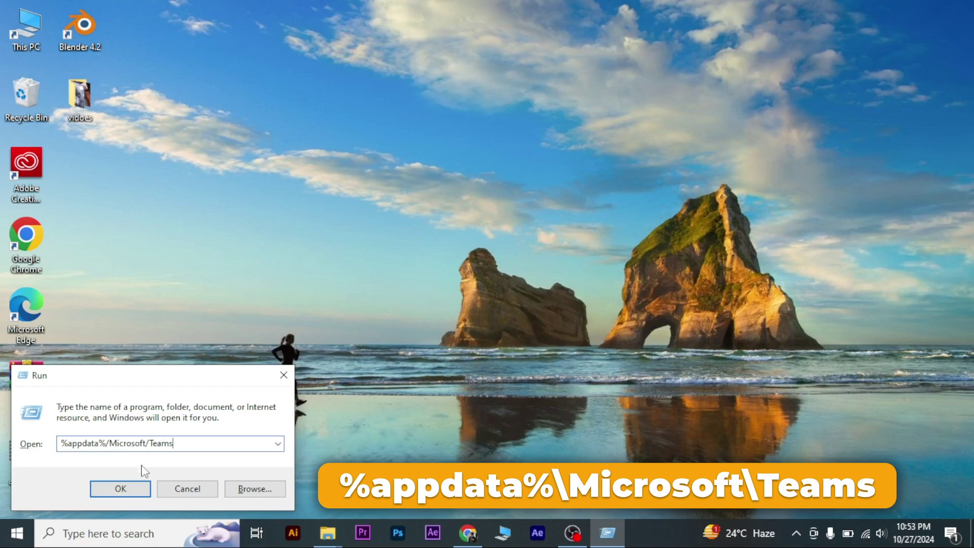
pyautogui.click(119, 489)
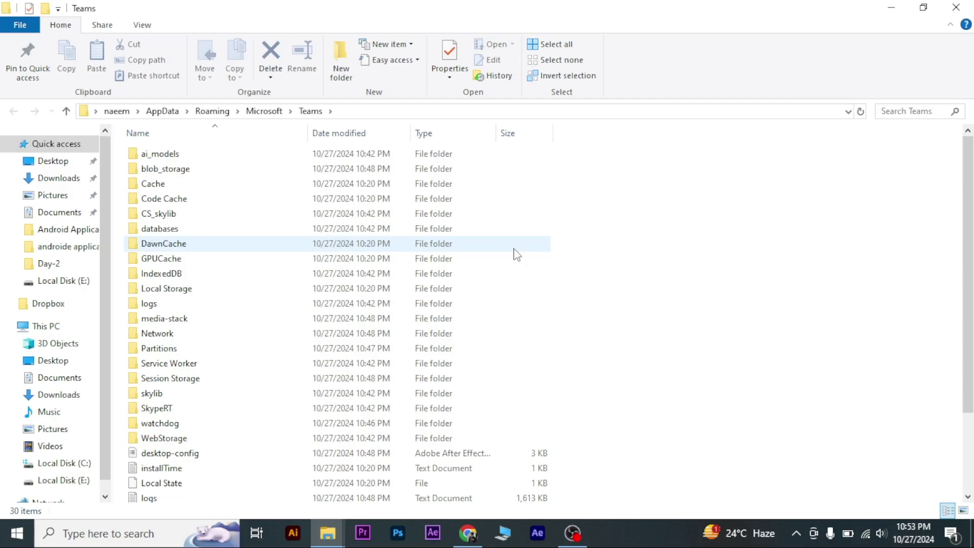
# - Delete the blob_storage, Cache, databases, GPUCache, IndexedDB and Local Storage folders from the Teams folder, and close the folder window
pyautogui.click(288, 193)
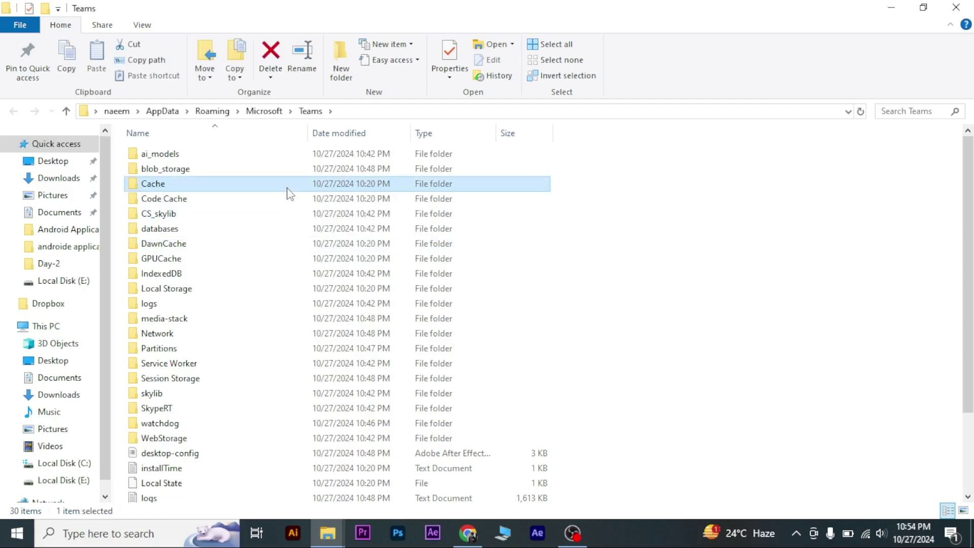
pyautogui.keyDown('ctrl'); pyautogui.click(203, 170); pyautogui.keyUp('ctrl')
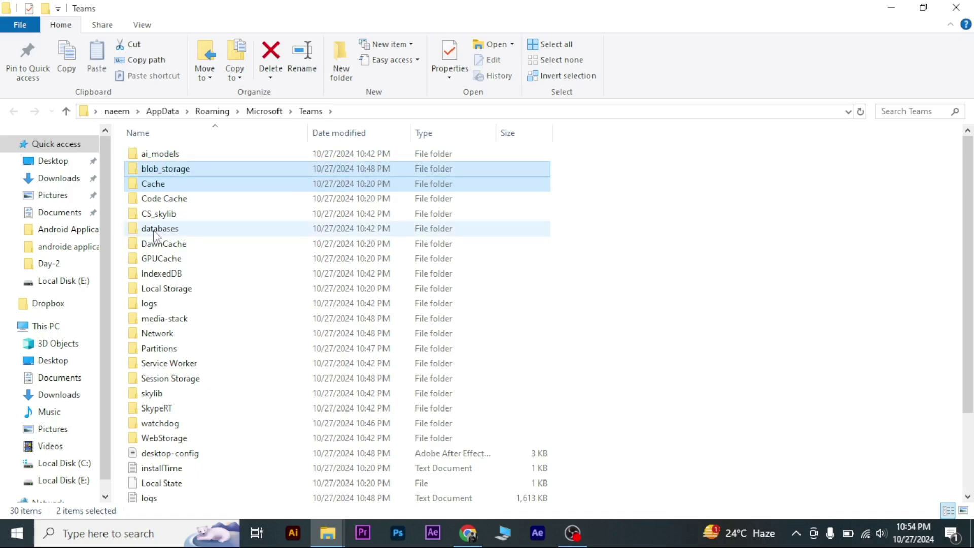
pyautogui.keyDown('ctrl'); pyautogui.click(155, 230); pyautogui.keyUp('ctrl')
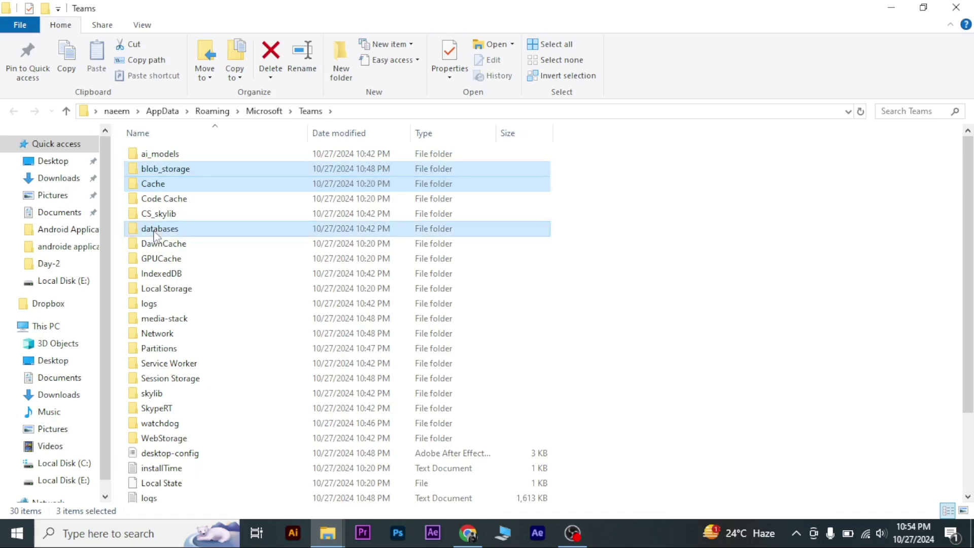
pyautogui.keyDown('ctrl'); pyautogui.click(161, 262); pyautogui.keyUp('ctrl')
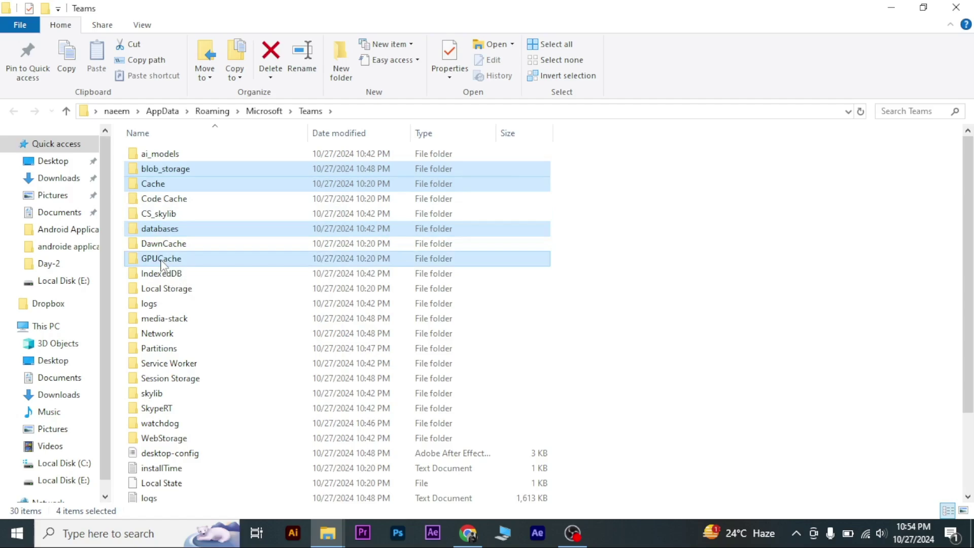
pyautogui.keyDown('ctrl'); pyautogui.click(162, 275); pyautogui.keyUp('ctrl')
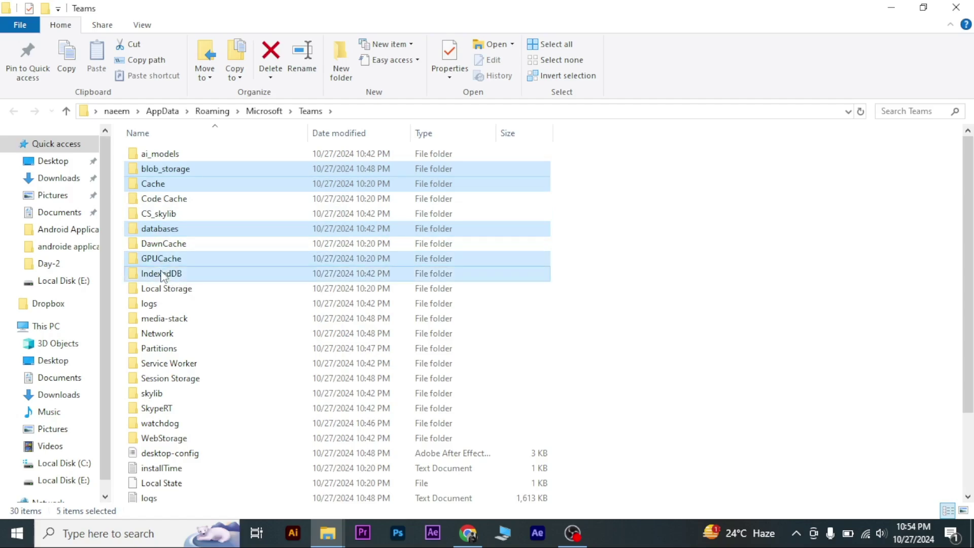
pyautogui.keyDown('ctrl'); pyautogui.click(158, 291); pyautogui.keyUp('ctrl')
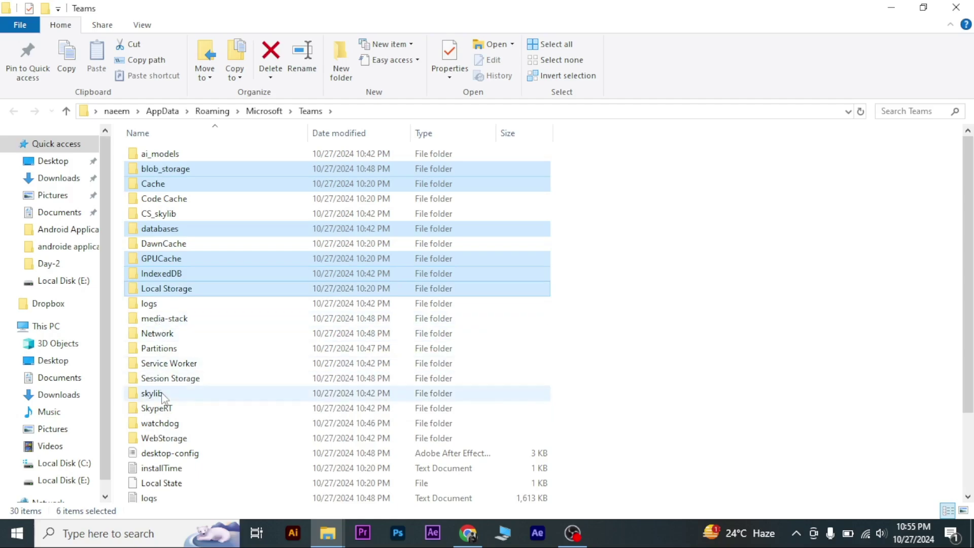
pyautogui.scroll(-2, 162, 397)
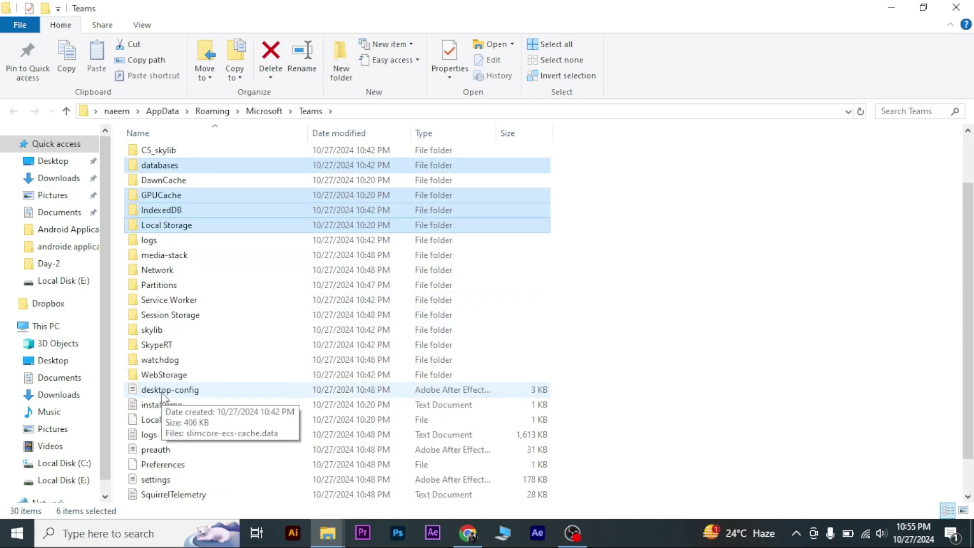
pyautogui.scroll(2, 163, 396)
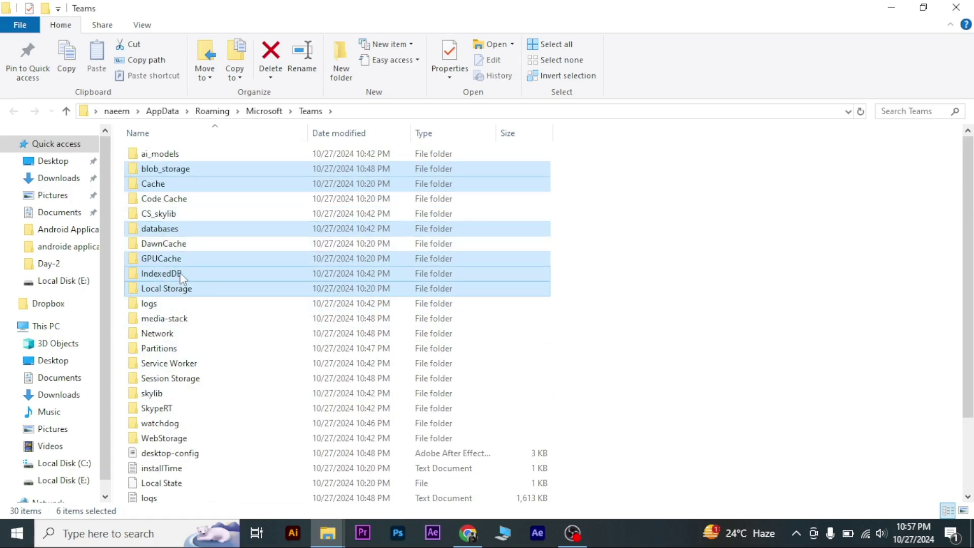
pyautogui.rightClick(181, 277)
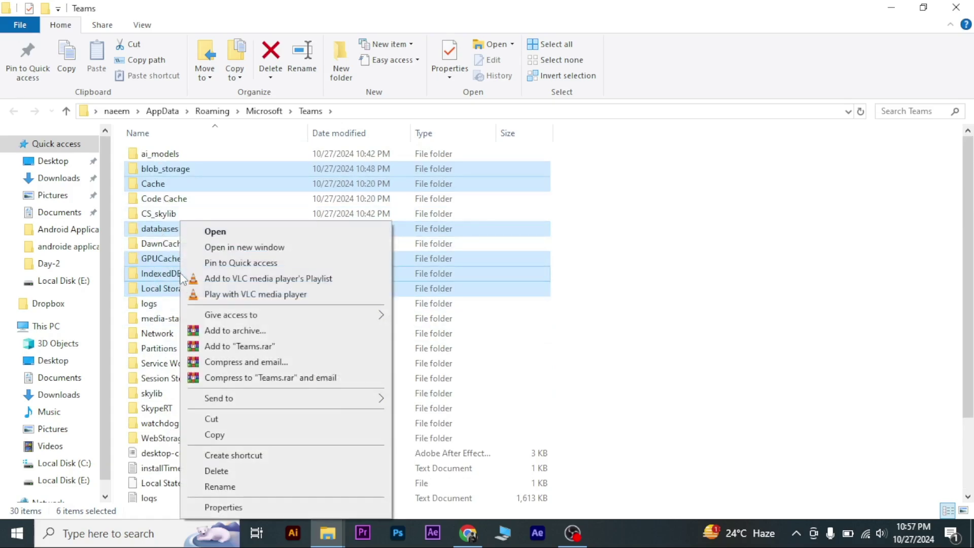
pyautogui.click(217, 472)
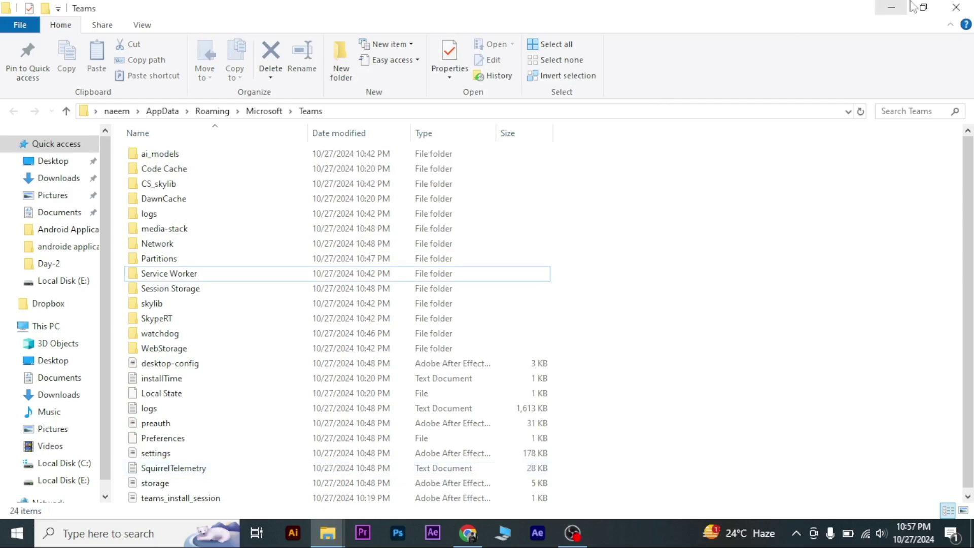
pyautogui.click(957, 7)
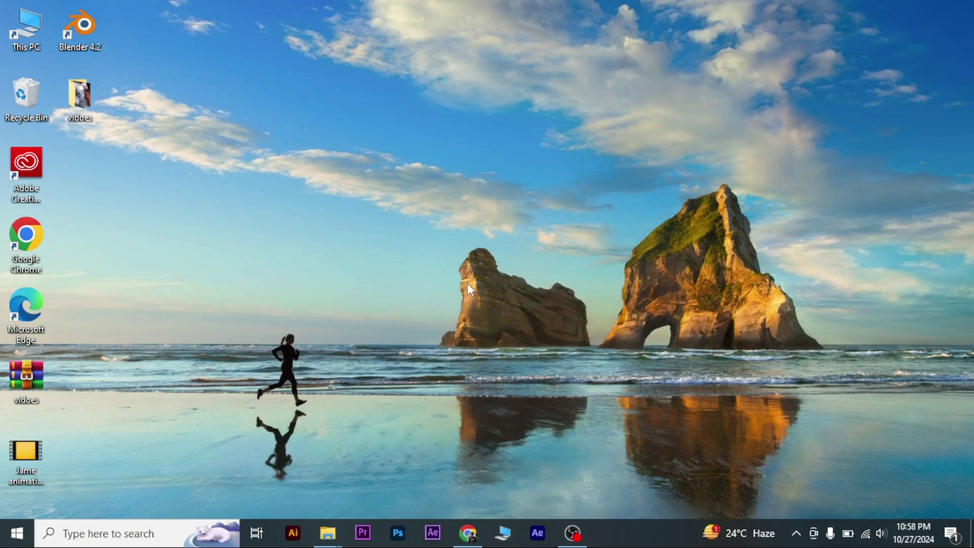
# - Launch Microsoft Teams classic and start a new chat, continuing past the "Meet the new Teams" introduction
pyautogui.press('super')
pyautogui.write('tea')
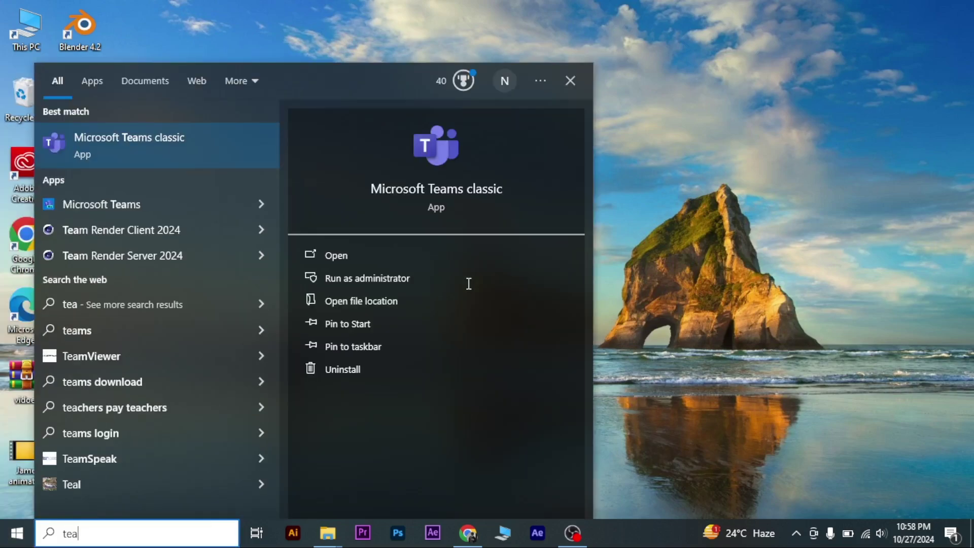
pyautogui.press('Return')
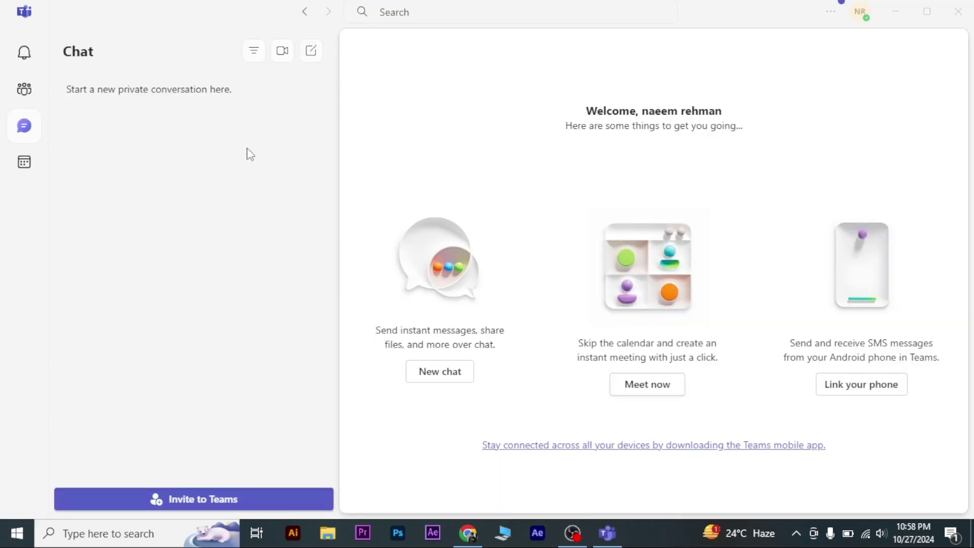
pyautogui.click(440, 374)
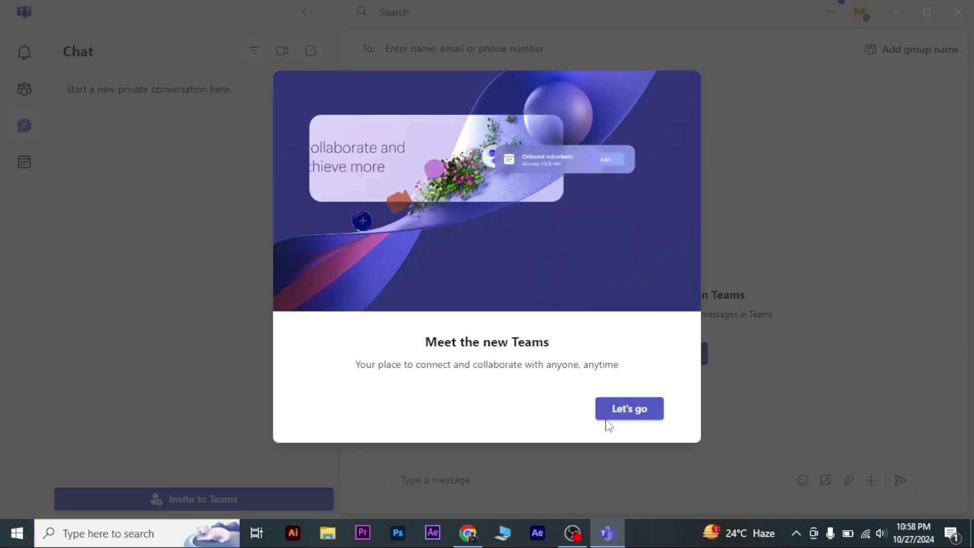
pyautogui.click(628, 411)
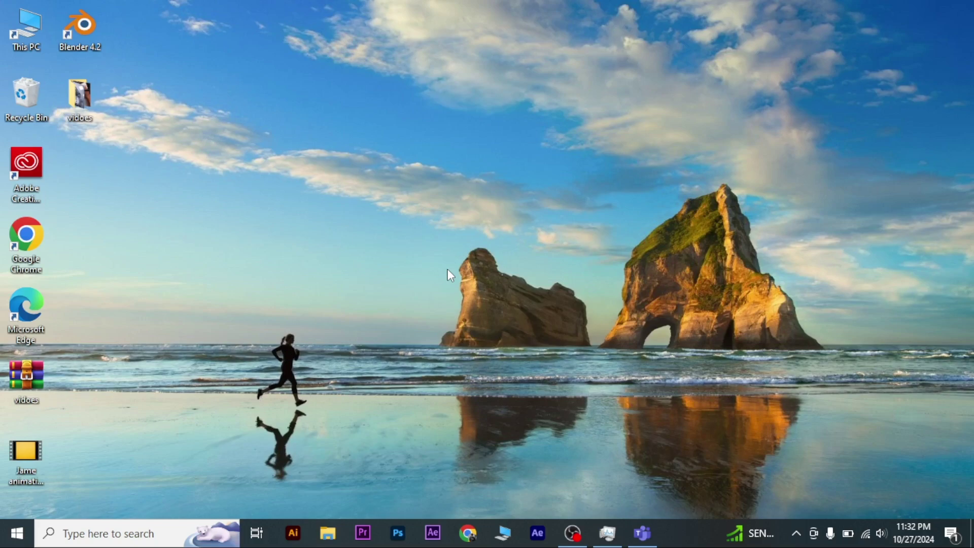
# - Switch to Task Manager and end the Microsoft Teams task
pyautogui.hotkey('ctrl', 'shift', 'Escape')
pyautogui.doubleClick(486, 67)
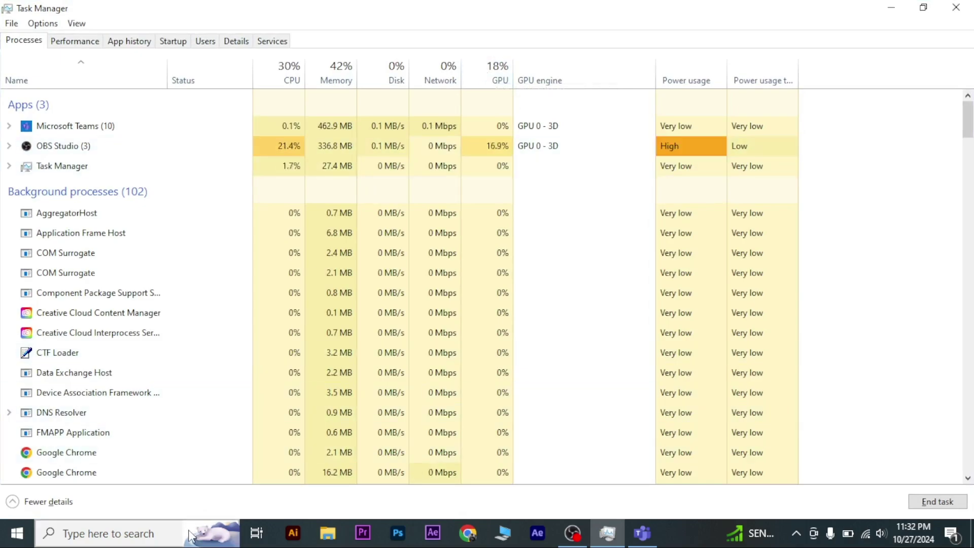
pyautogui.rightClick(153, 534)
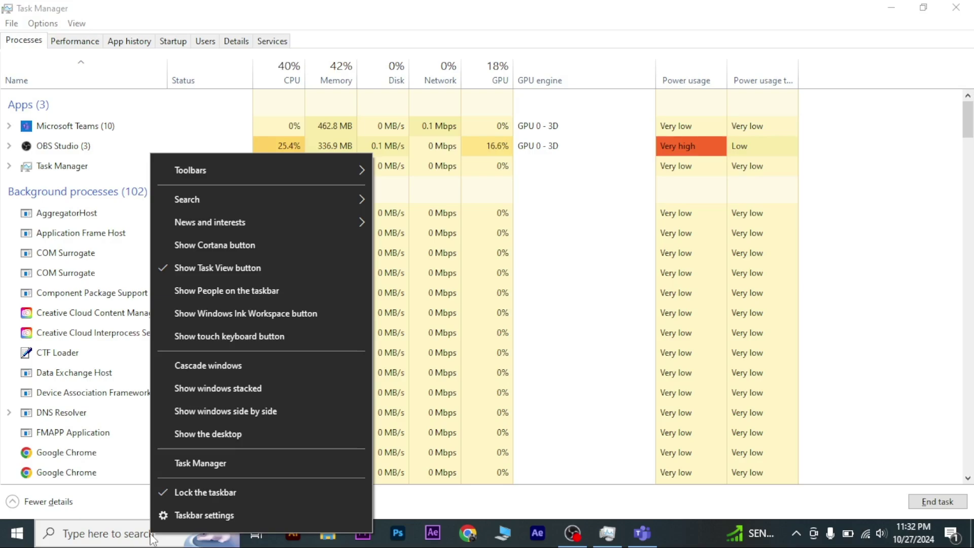
pyautogui.click(189, 464)
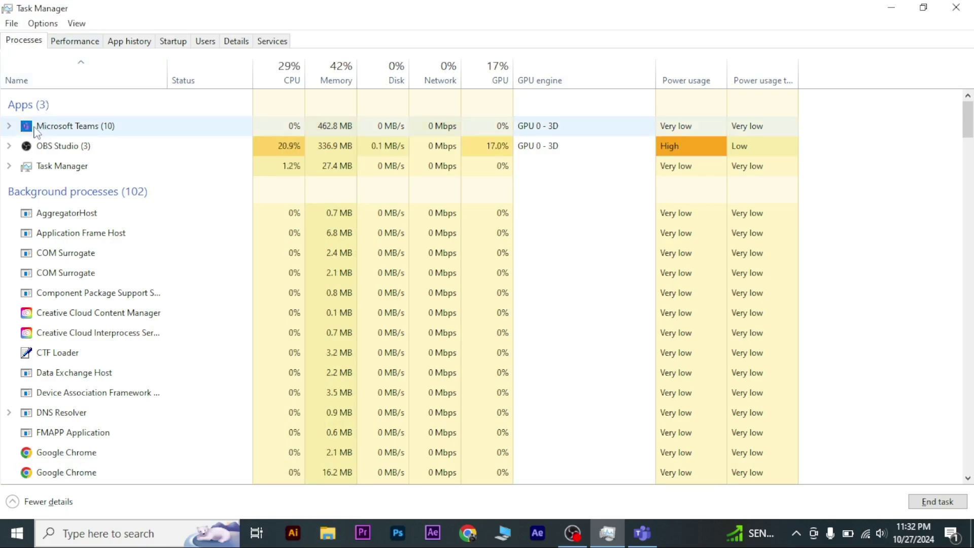
pyautogui.rightClick(98, 128)
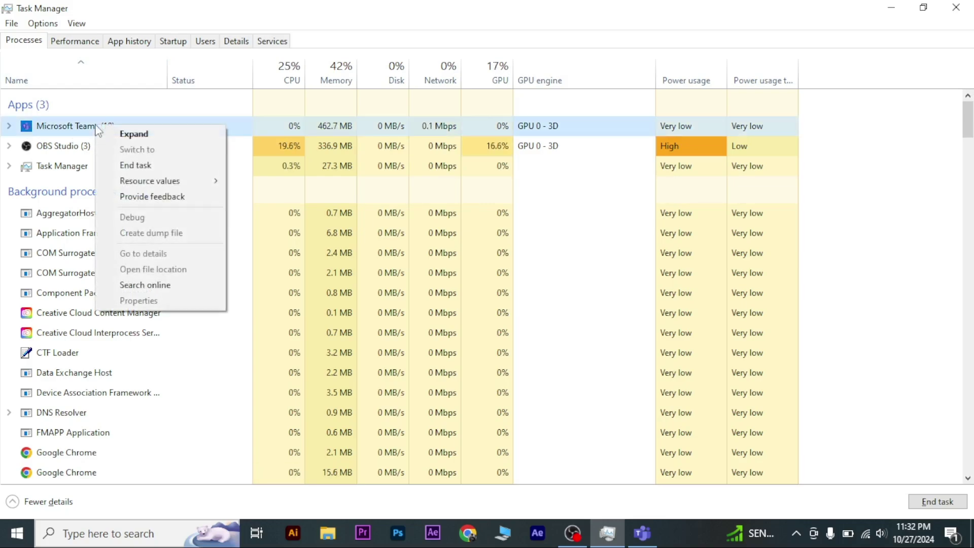
pyautogui.click(135, 165)
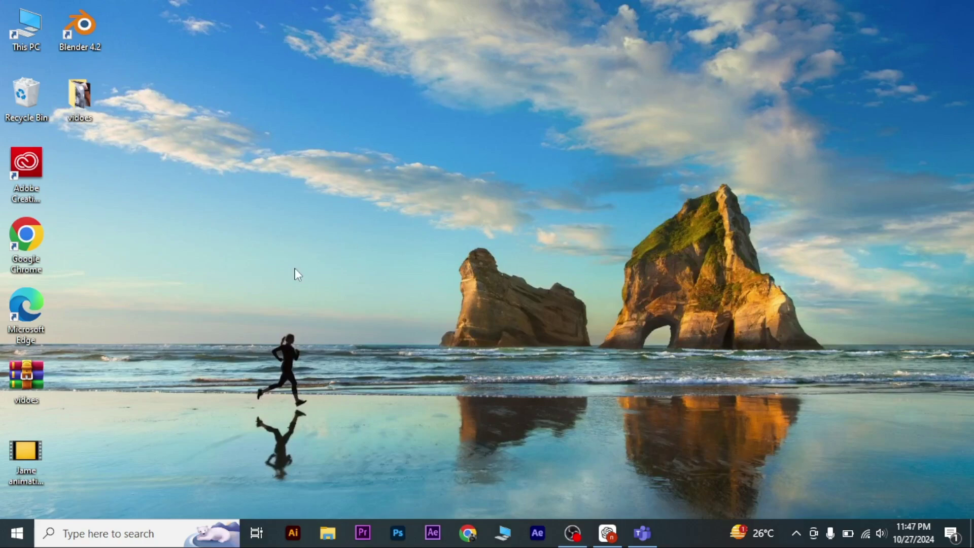
# - Switch to Windows Settings and open the Apps & features page
pyautogui.click(155, 532)
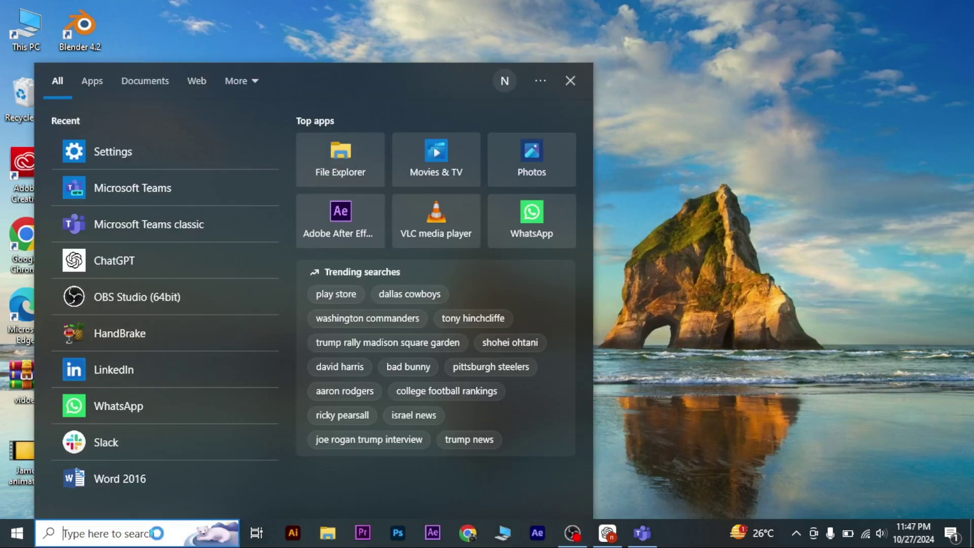
pyautogui.write('sett')
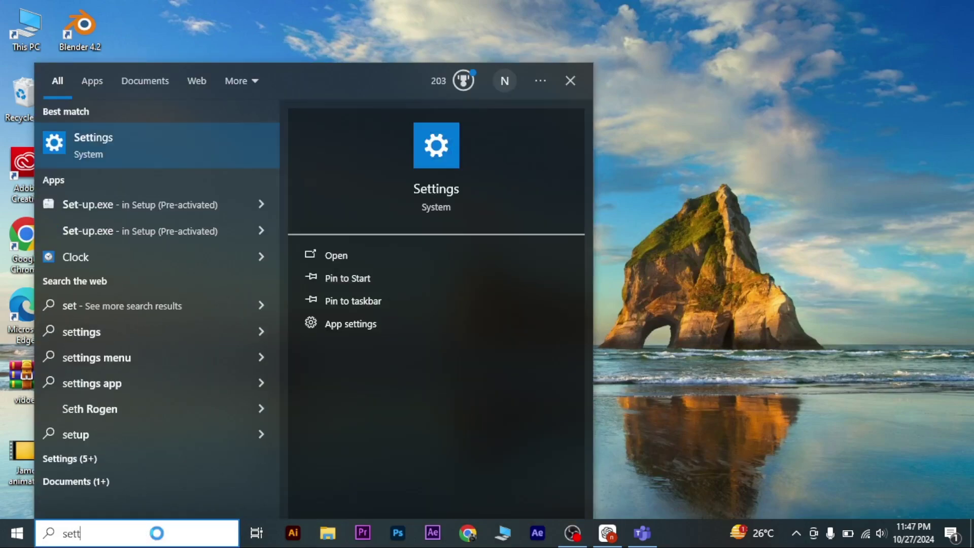
pyautogui.write('i')
pyautogui.press('Return')
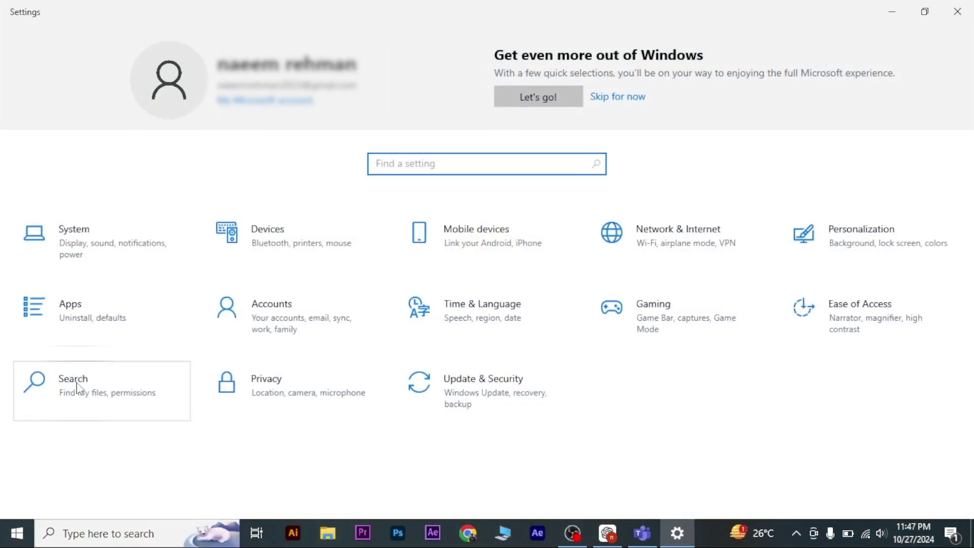
pyautogui.click(69, 316)
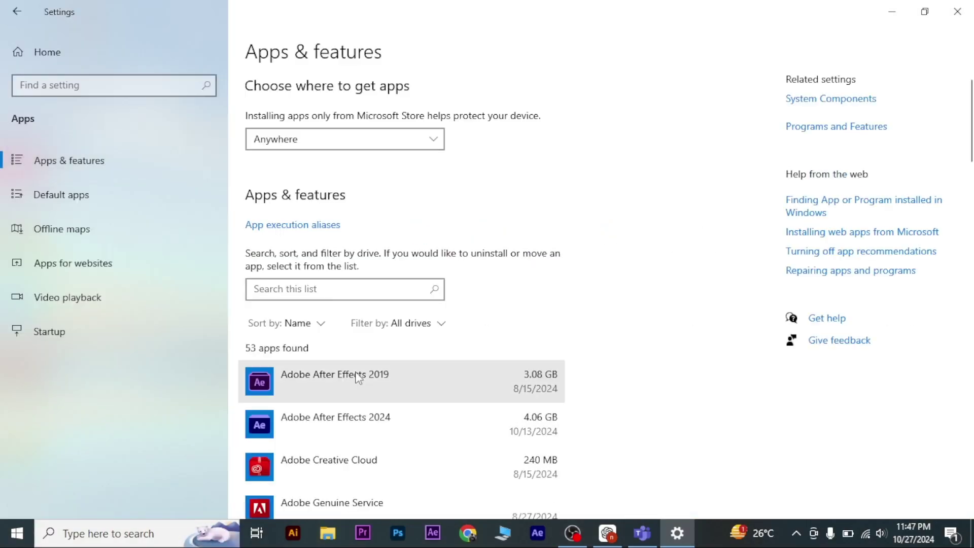
# - Find Microsoft Teams in the installed apps list and uninstall it, confirming the removal
pyautogui.scroll(-5, 359, 378)
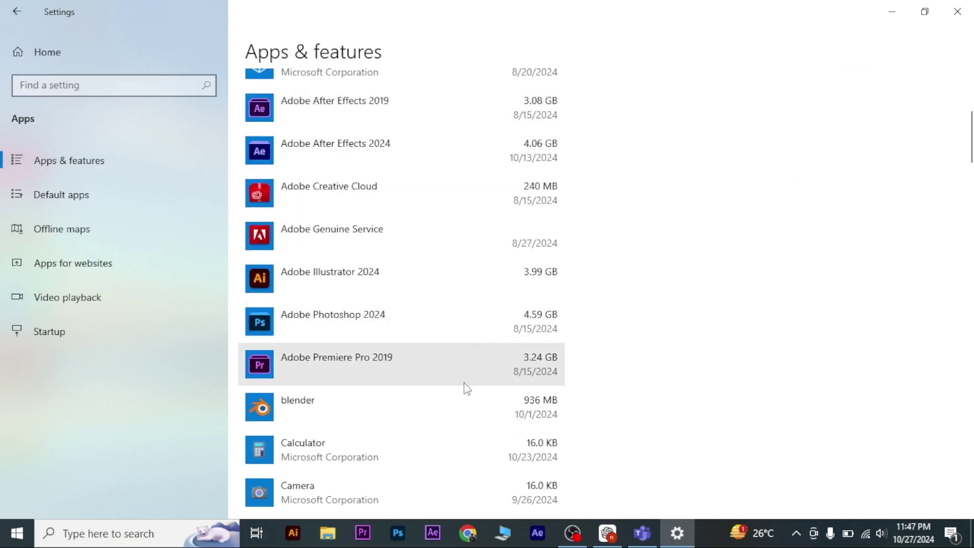
pyautogui.scroll(-2, 463, 390)
pyautogui.scroll(-4, 467, 388)
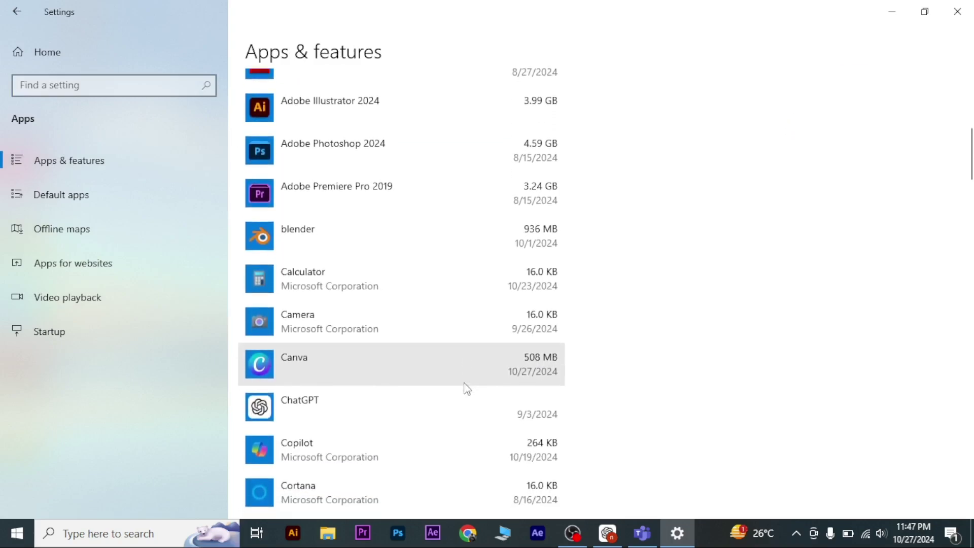
pyautogui.scroll(-3, 468, 389)
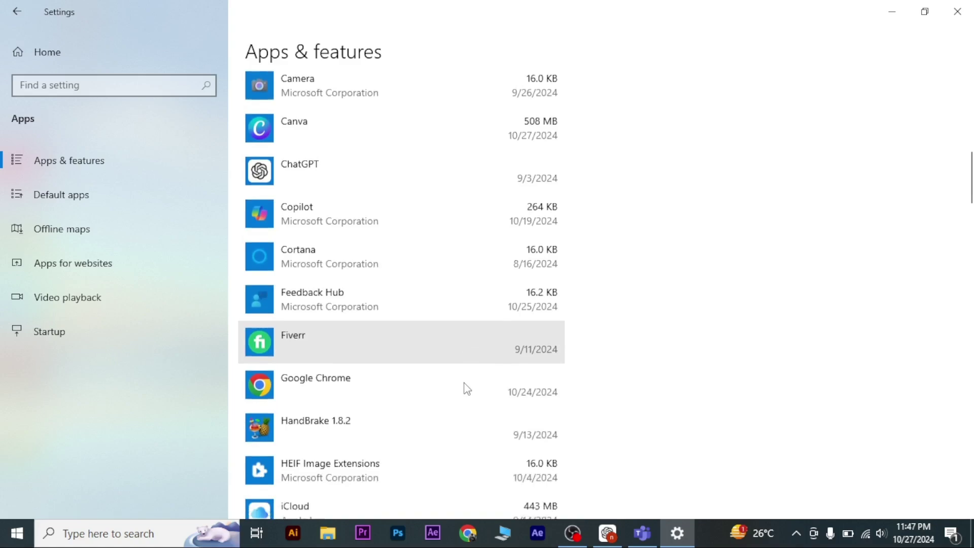
pyautogui.scroll(-4, 468, 389)
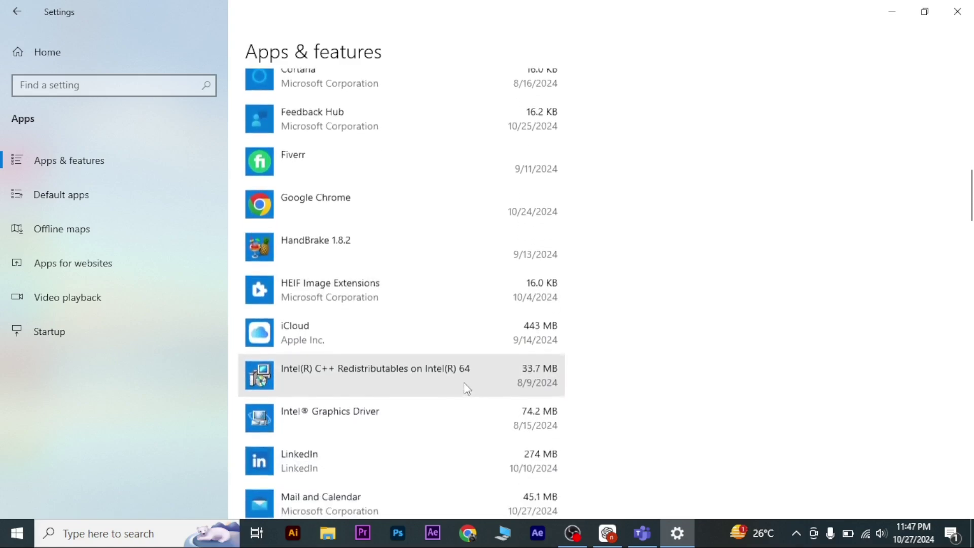
pyautogui.scroll(-8, 468, 389)
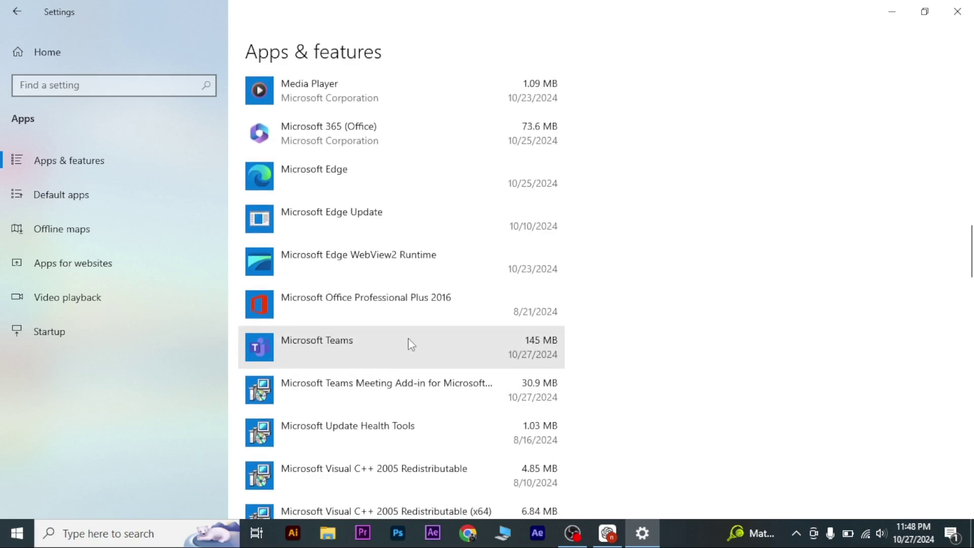
pyautogui.click(408, 340)
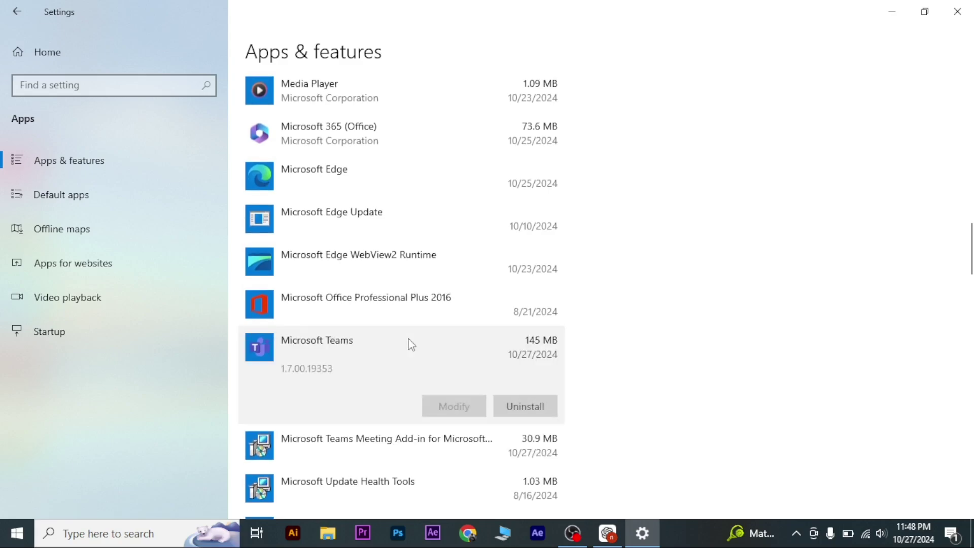
pyautogui.click(538, 414)
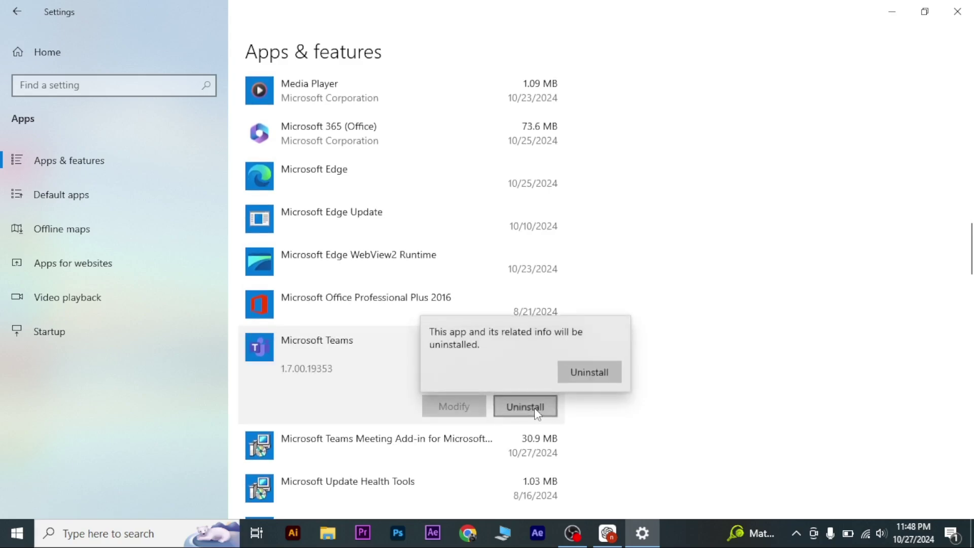
pyautogui.click(577, 377)
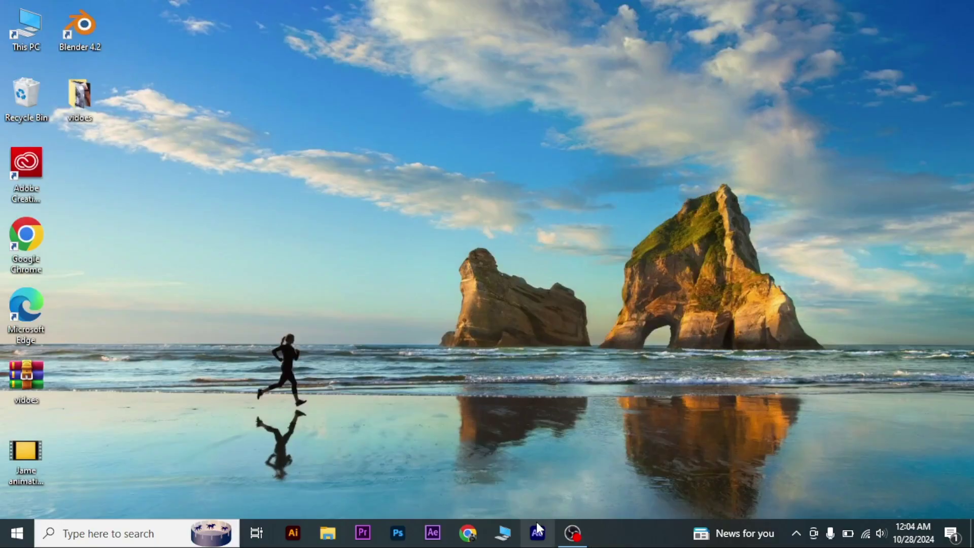
# - Switch to Google Chrome, search for "microsoft teams download" and open the Download.it result "Microsoft Teams - Free Download"
pyautogui.click(467, 539)
pyautogui.click(312, 51)
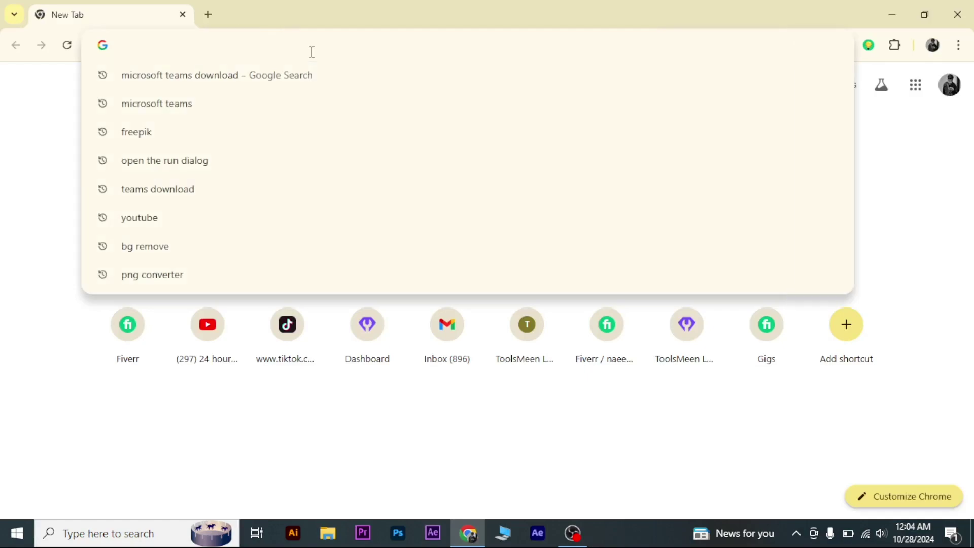
pyautogui.write('microsoft teams download')
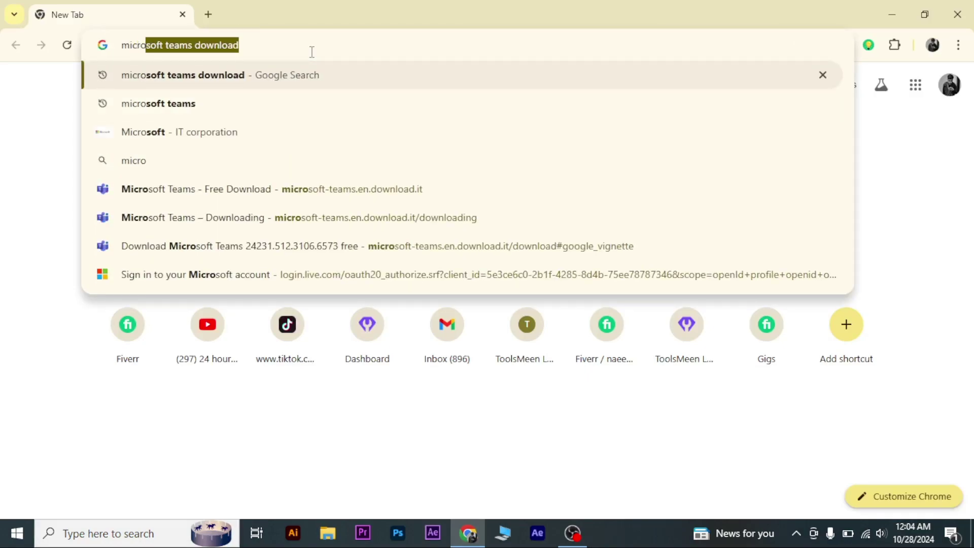
pyautogui.click(212, 75)
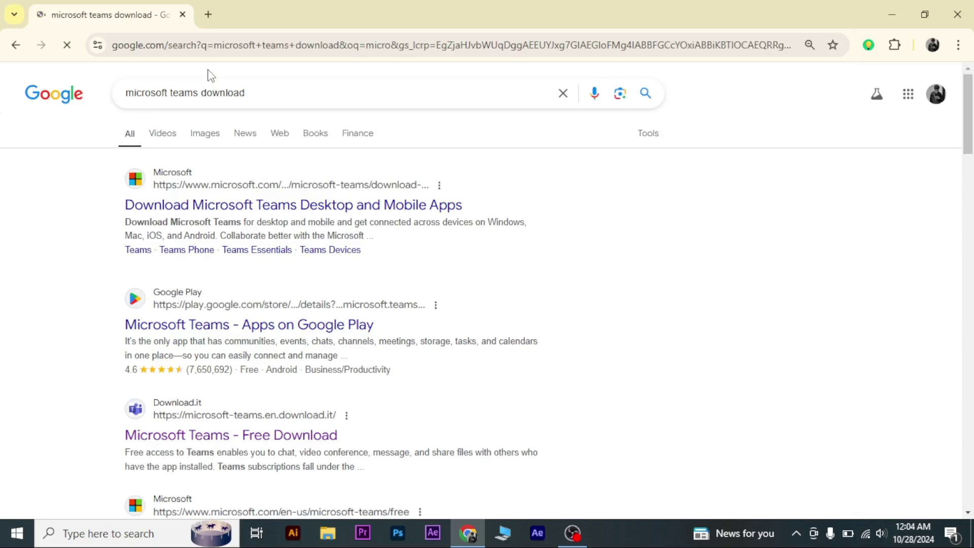
pyautogui.scroll(-2, 253, 309)
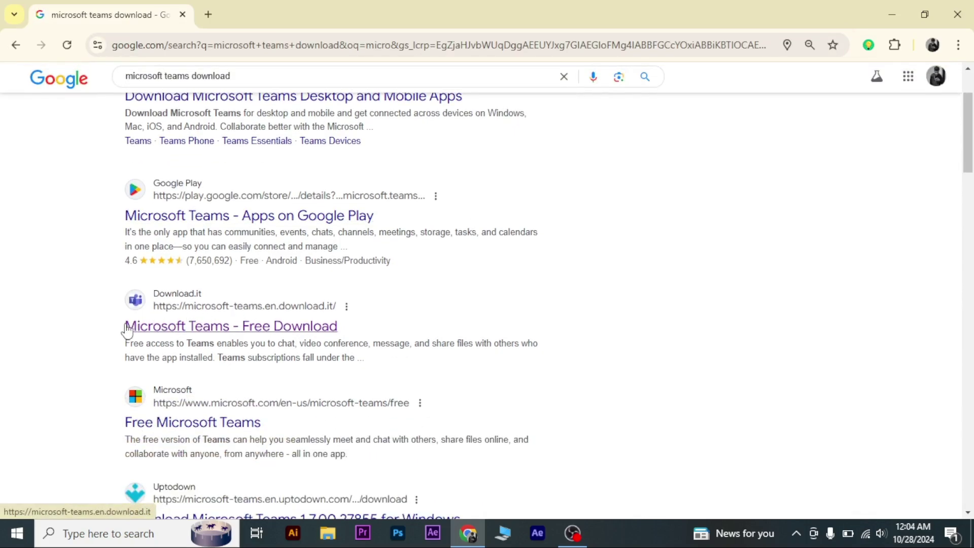
pyautogui.click(235, 335)
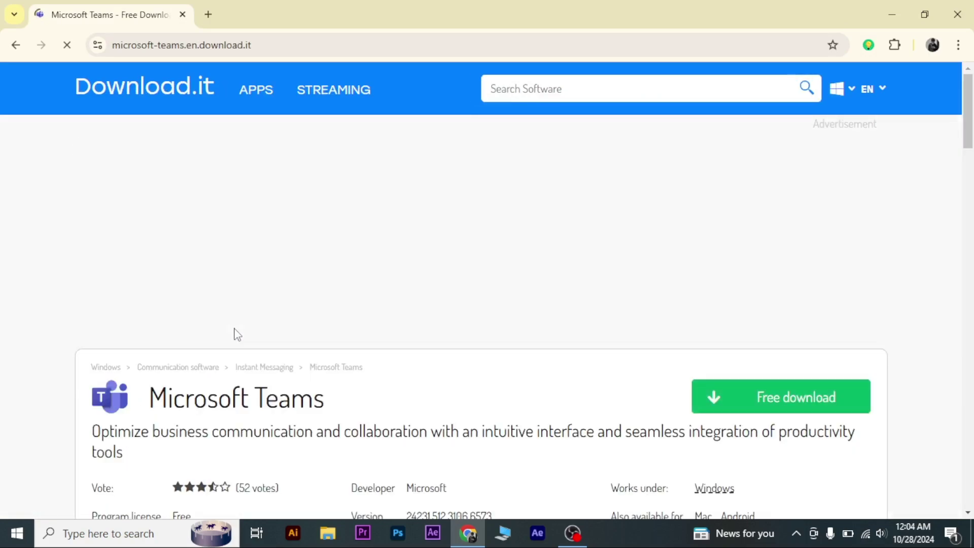
# - Download the free Microsoft Teams installer from Download.it, dismissing the ad, and open the downloaded microsoft-teams_SRY5-r1.exe file
pyautogui.scroll(-3, 462, 330)
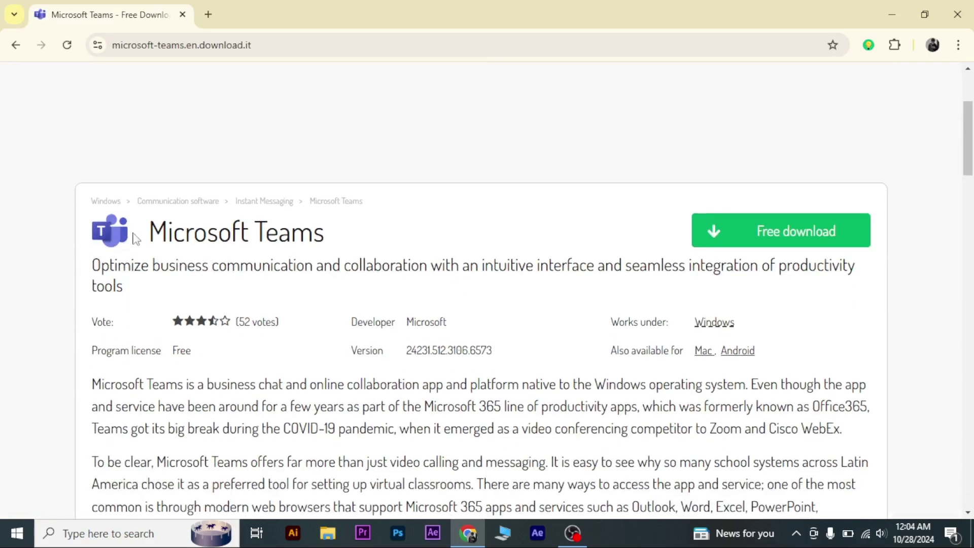
pyautogui.click(746, 239)
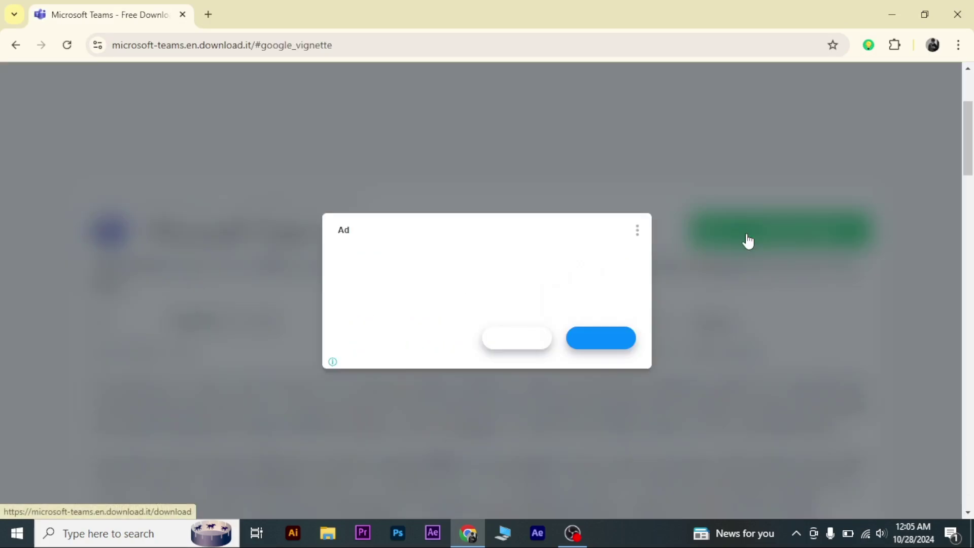
pyautogui.click(496, 343)
pyautogui.click(496, 343)
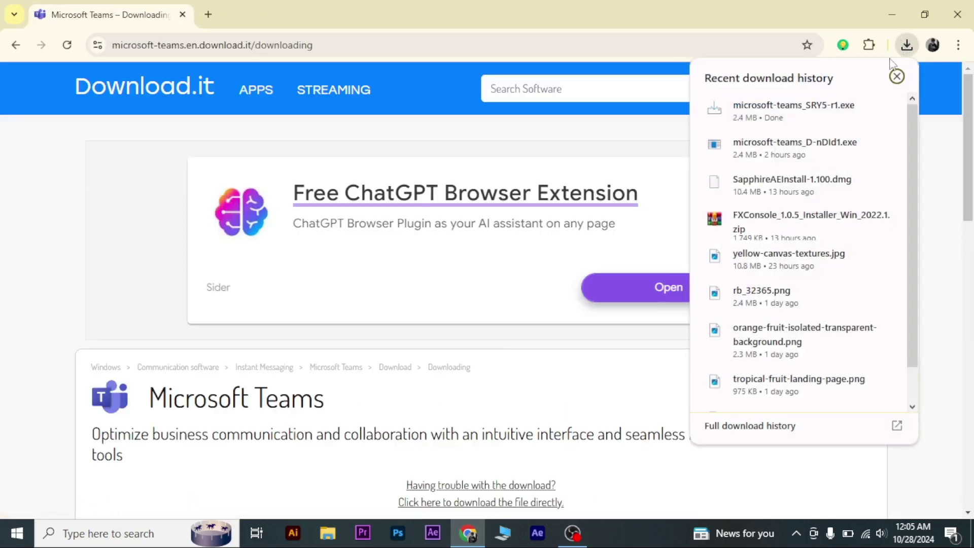
pyautogui.click(856, 108)
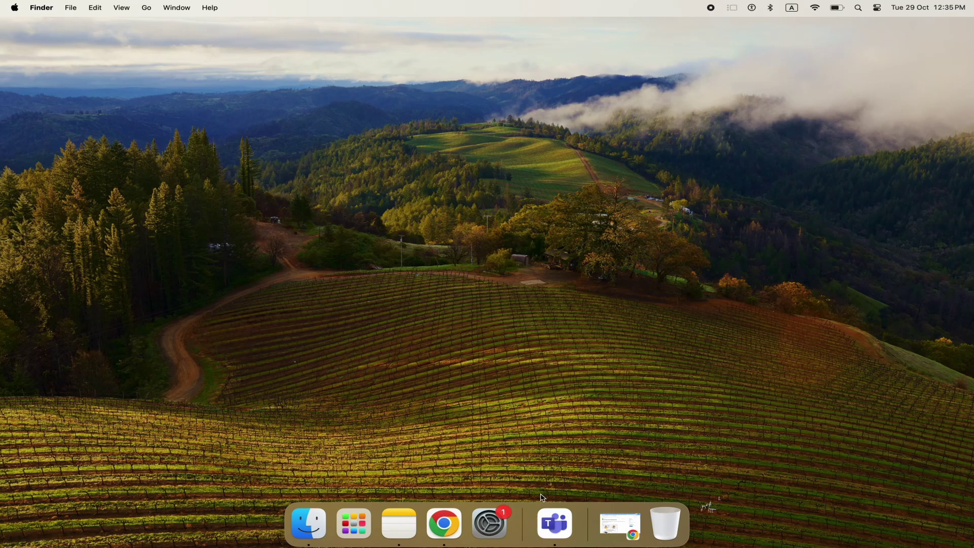
# - Quit the running Microsoft Teams app on the Mac
pyautogui.rightClick(552, 517)
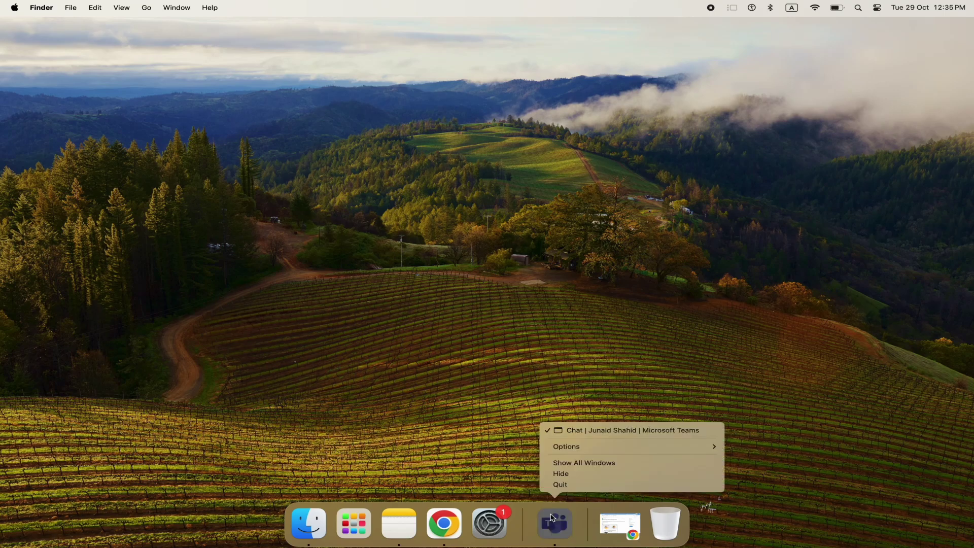
pyautogui.click(572, 486)
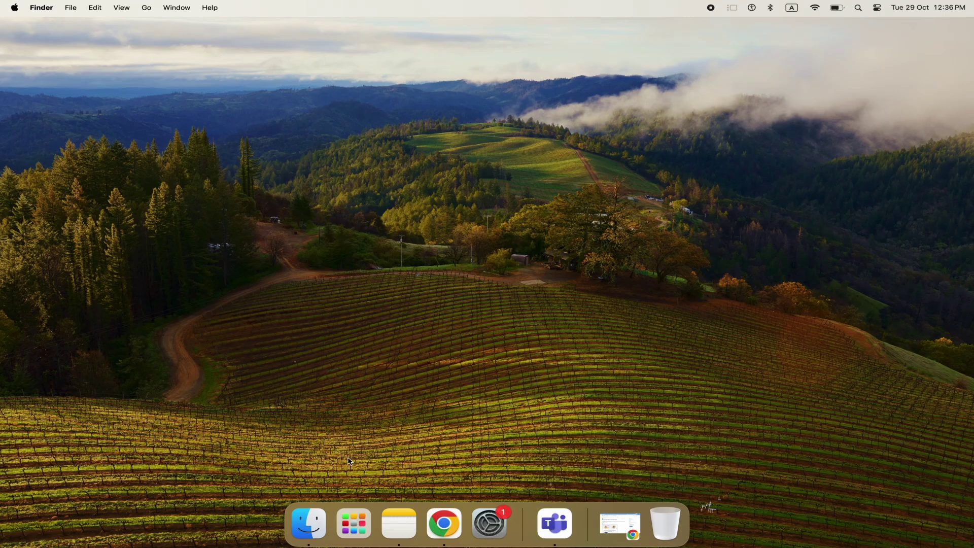
# - Switch to Finder, go to the hidden user Library folder and open Application Support > Microsoft > Teams in an enlarged window
pyautogui.click(315, 527)
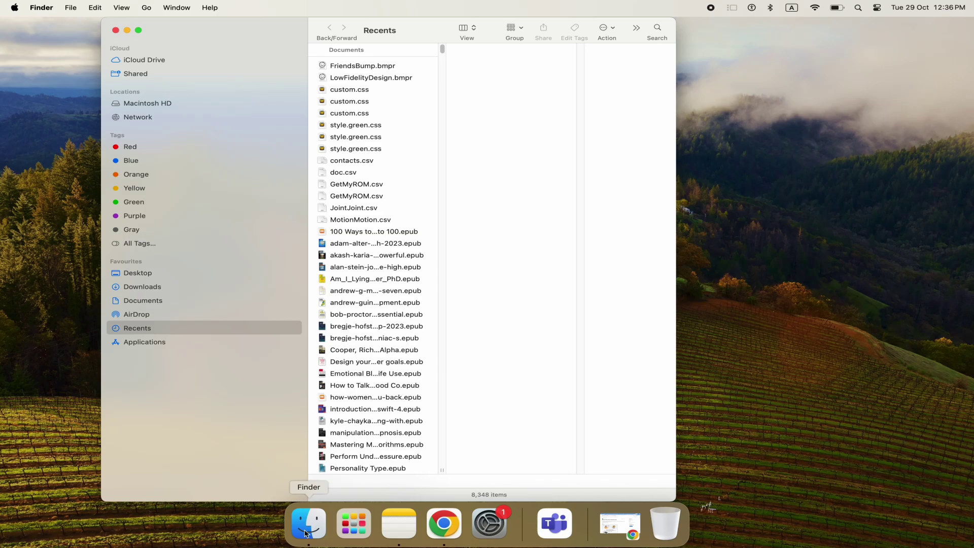
pyautogui.click(146, 8)
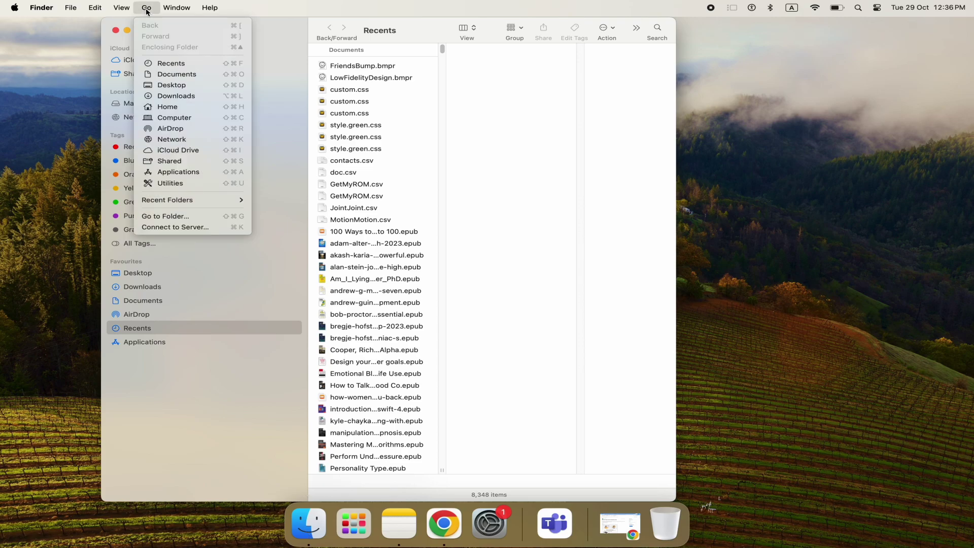
pyautogui.press('alt')
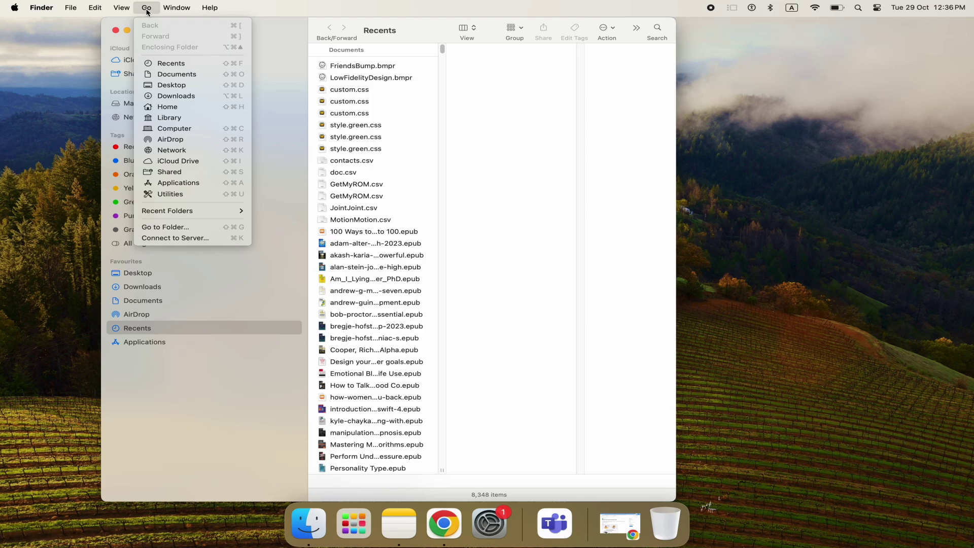
pyautogui.click(178, 120)
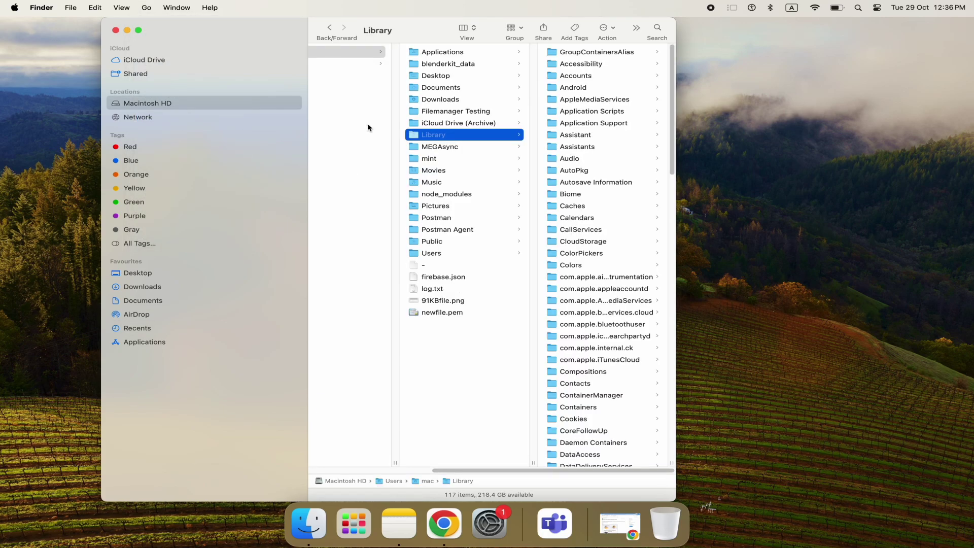
pyautogui.click(592, 123)
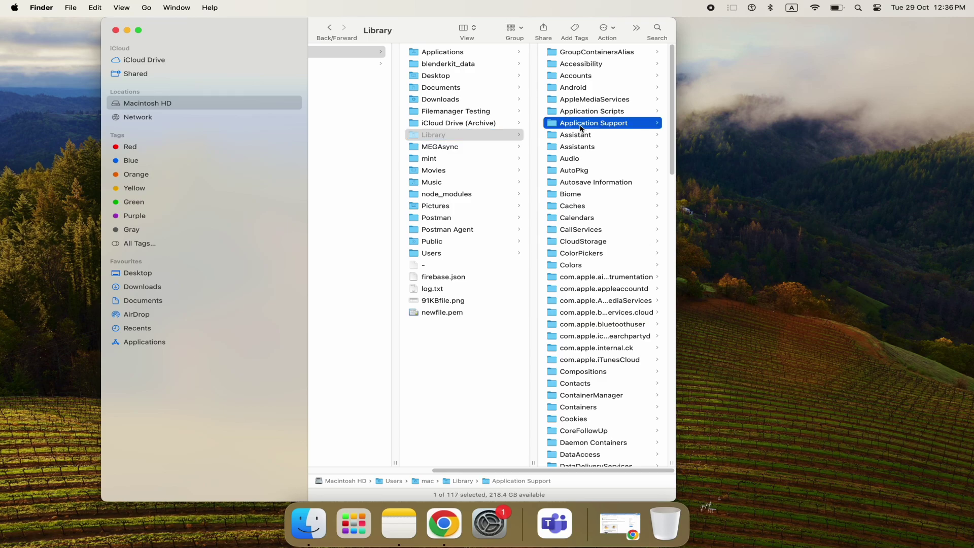
pyautogui.doubleClick(370, 30)
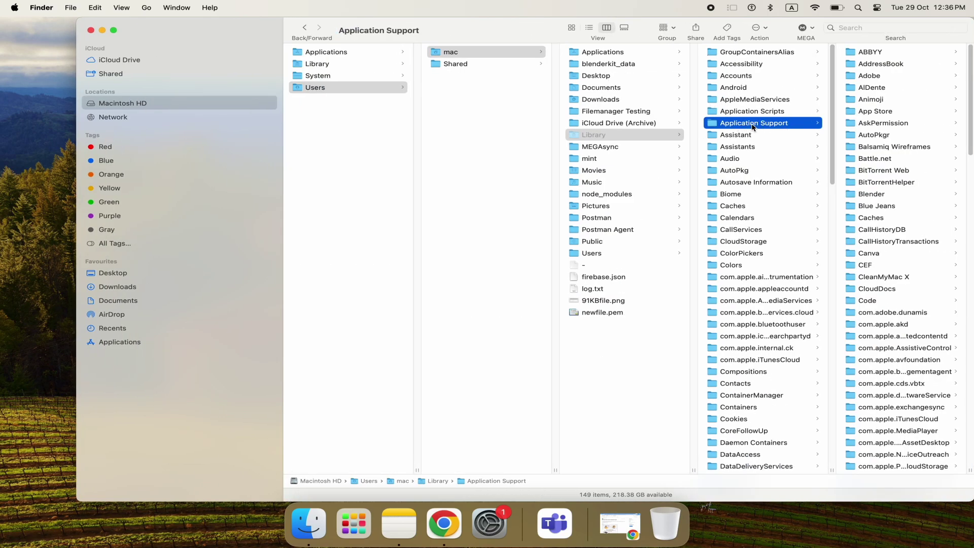
pyautogui.scroll(-10, 883, 158)
pyautogui.click(750, 302)
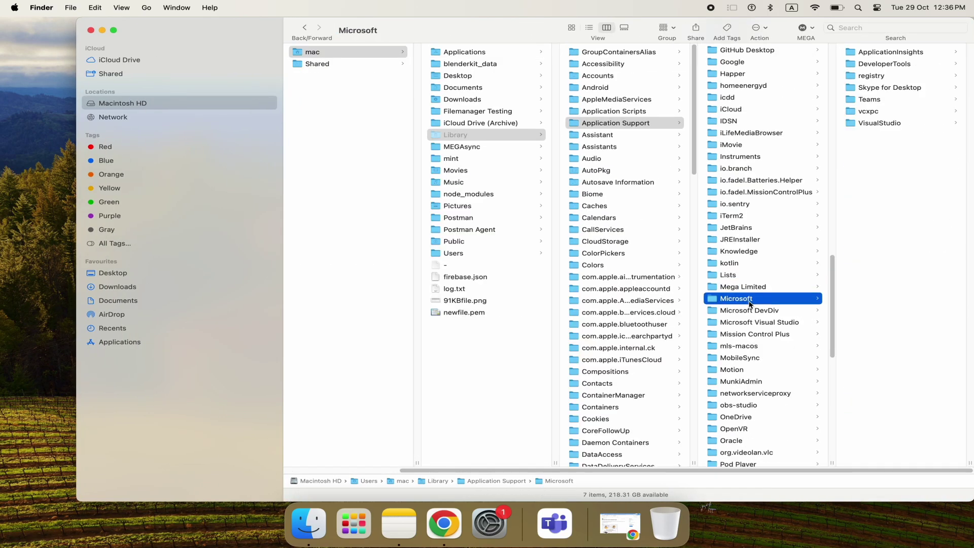
pyautogui.click(869, 99)
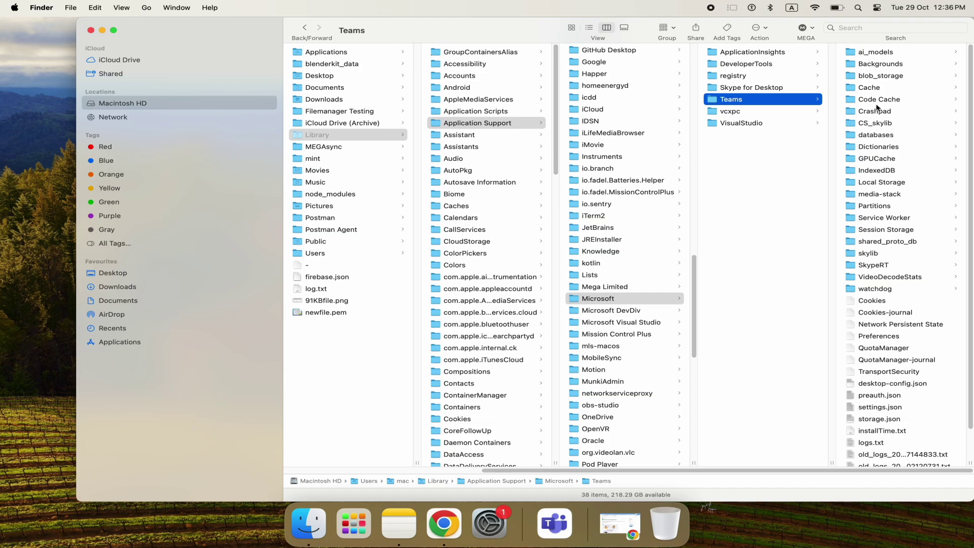
# - Select the blob_storage, Cache, databases, GPUCache, IndexedDB and Local Storage folders inside Teams and bring up their available actions
pyautogui.click(881, 75)
pyautogui.keyDown('super'); pyautogui.click(731, 87); pyautogui.keyUp('super')
pyautogui.keyDown('super'); pyautogui.click(739, 135); pyautogui.keyUp('super')
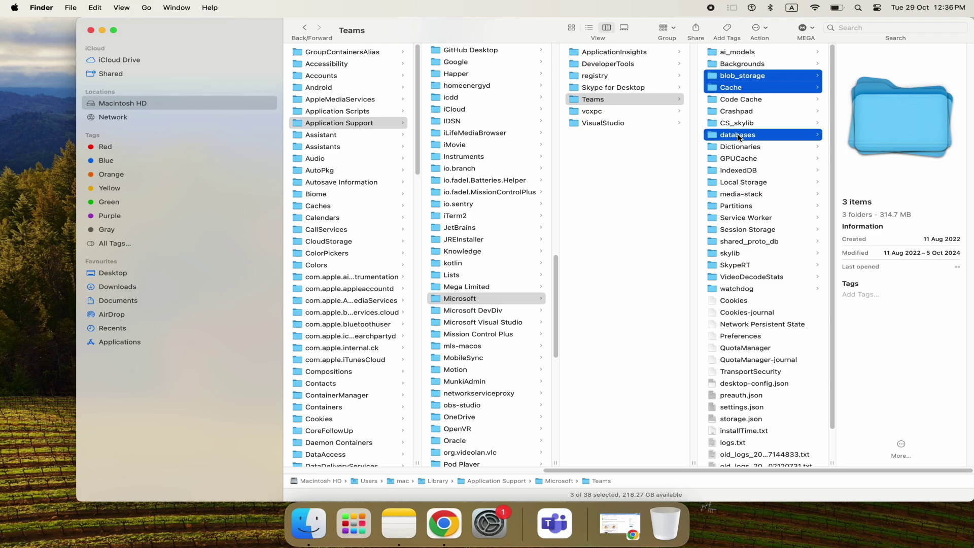
pyautogui.keyDown('super'); pyautogui.click(739, 160); pyautogui.keyUp('super')
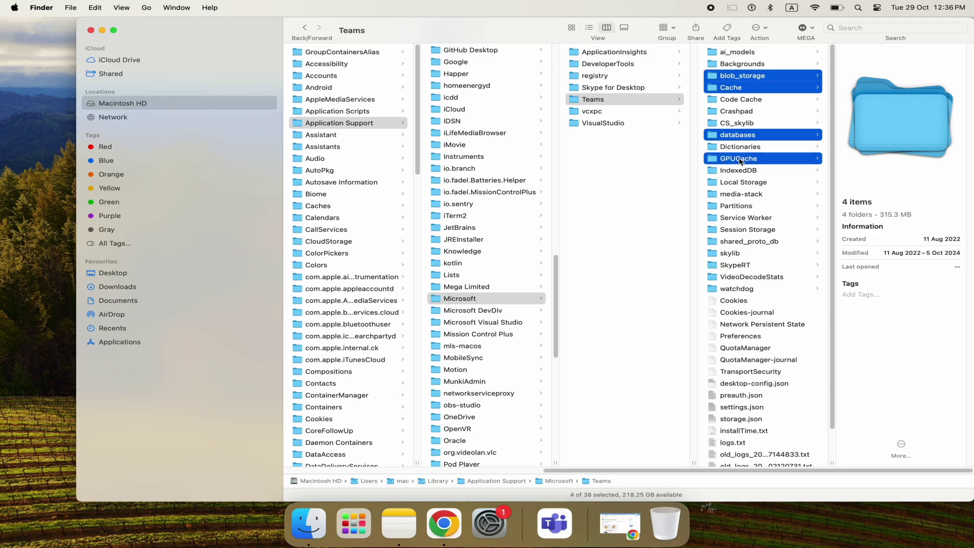
pyautogui.keyDown('super'); pyautogui.click(739, 172); pyautogui.keyUp('super')
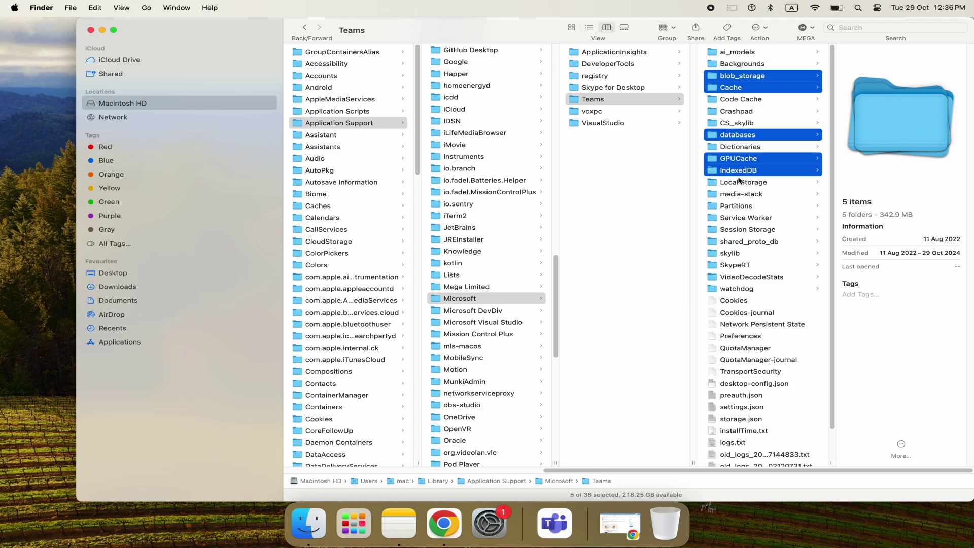
pyautogui.keyDown('super'); pyautogui.click(739, 180); pyautogui.keyUp('super')
pyautogui.rightClick(739, 180)
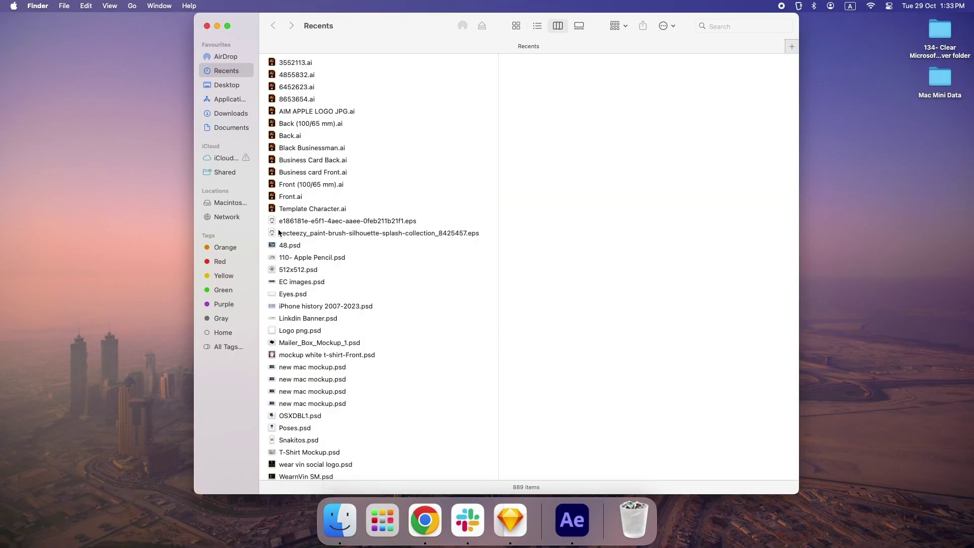
# - Go to the Applications folder in Finder and launch Microsoft Teams
pyautogui.click(227, 100)
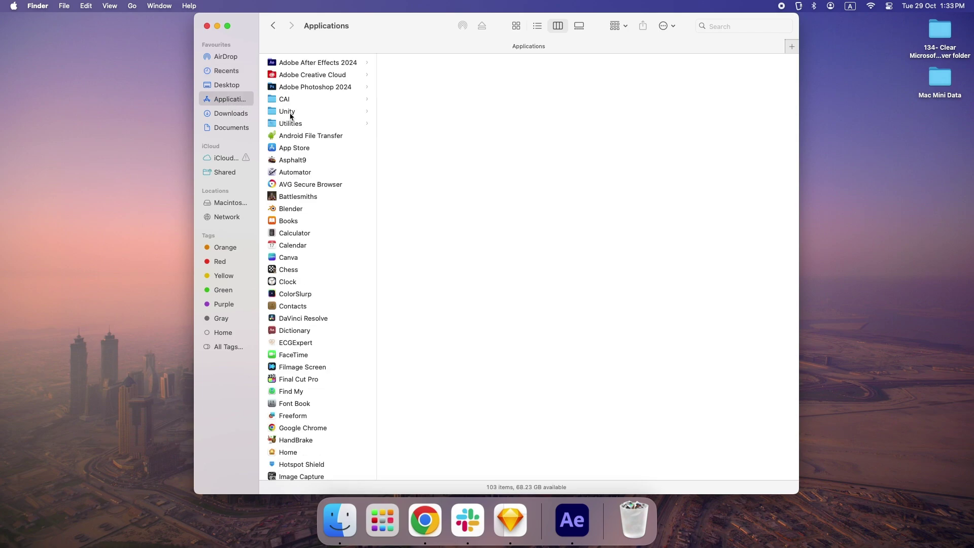
pyautogui.scroll(-5, 300, 264)
pyautogui.doubleClick(304, 401)
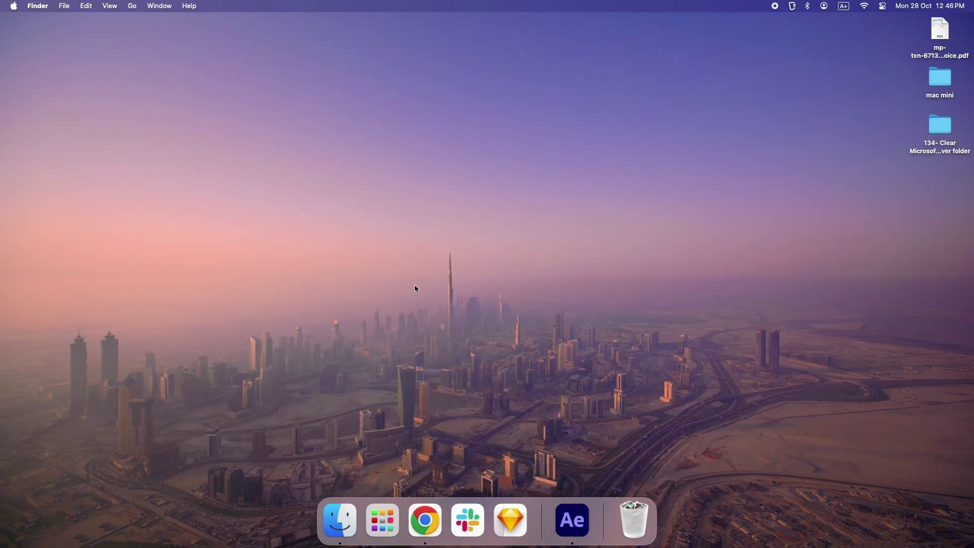
# - Open the Utilities folder inside Applications in Finder and launch Terminal
pyautogui.click(343, 510)
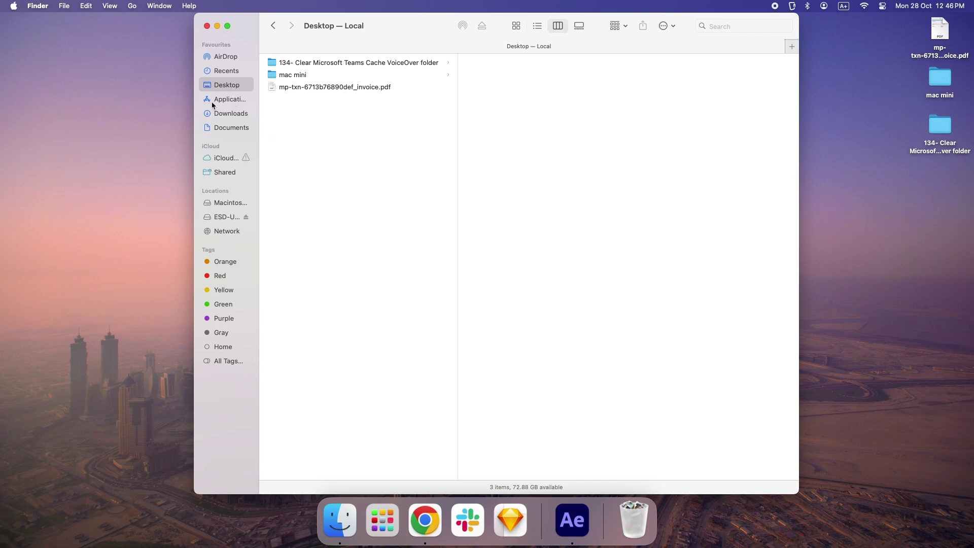
pyautogui.click(225, 102)
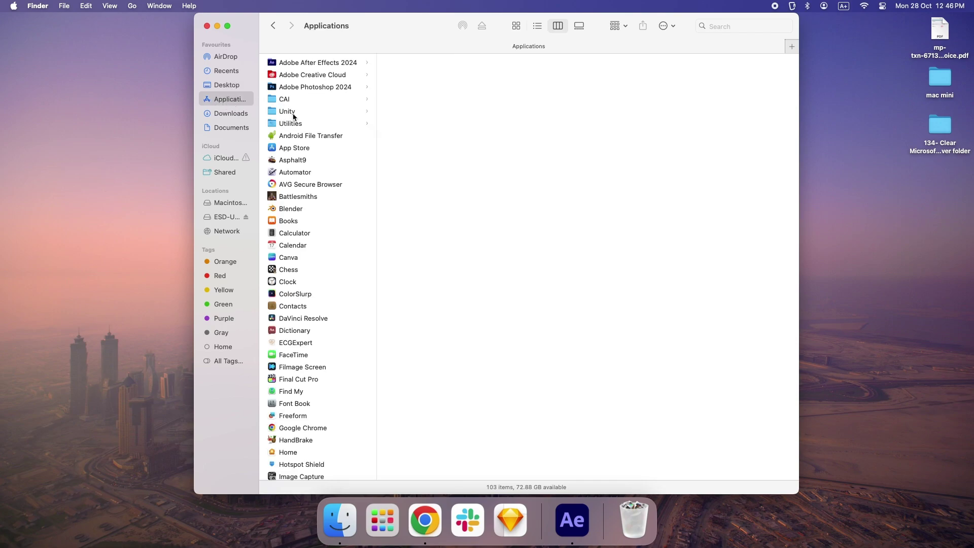
pyautogui.click(280, 126)
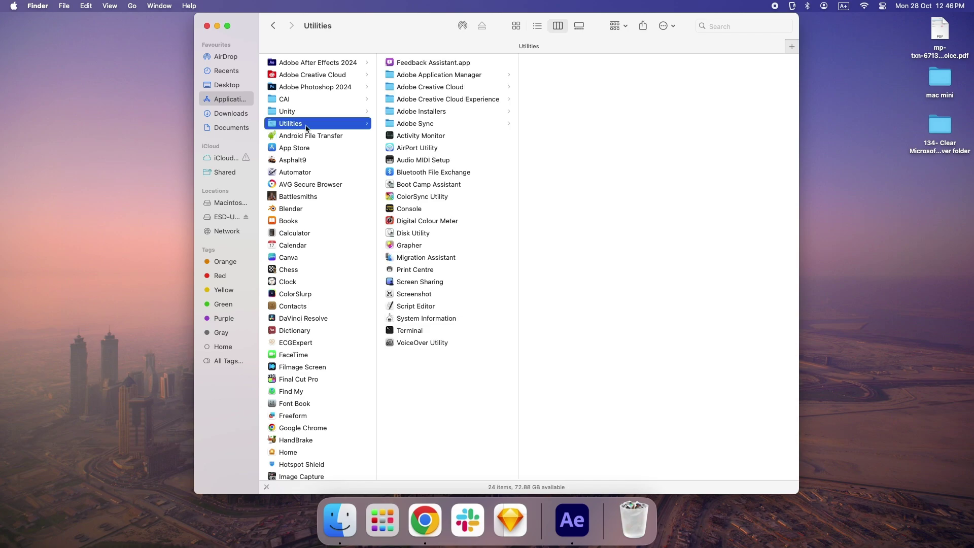
pyautogui.click(403, 332)
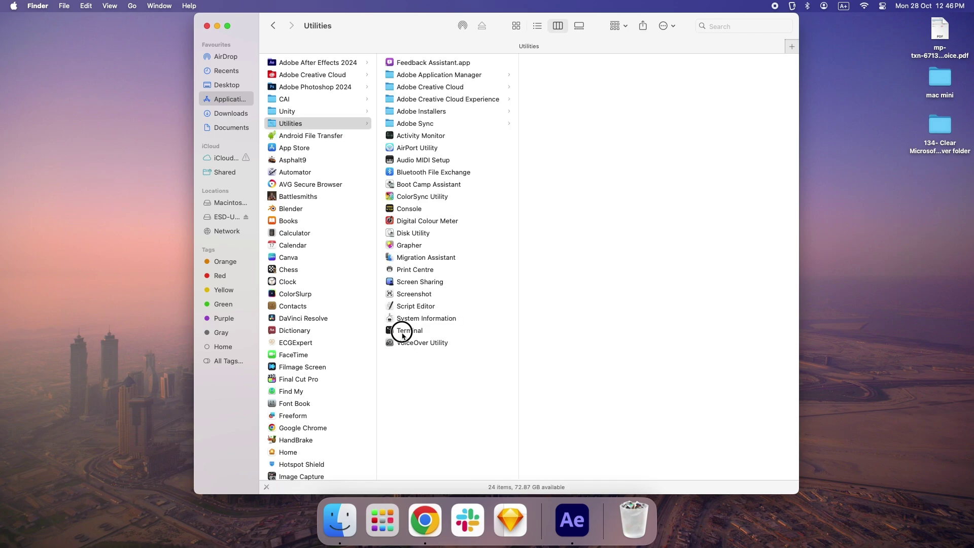
pyautogui.doubleClick(401, 333)
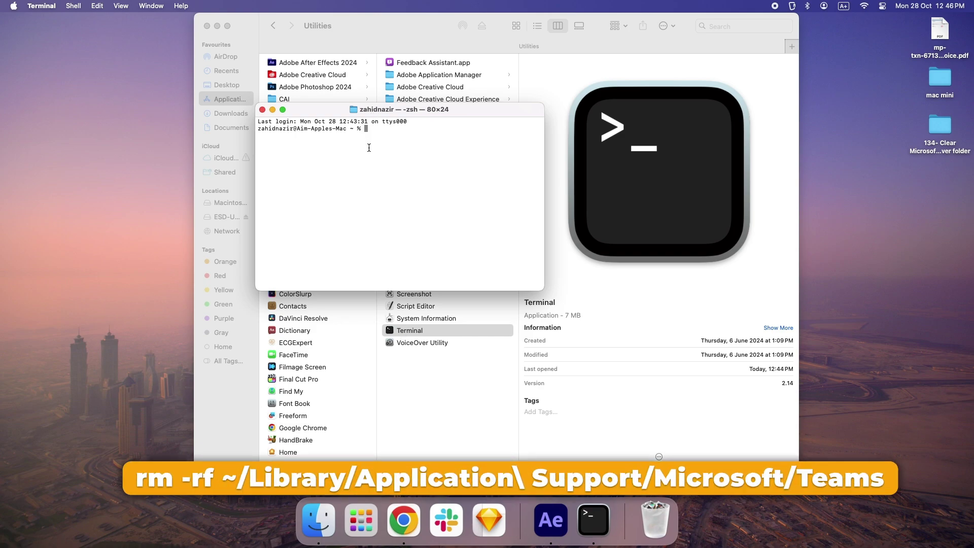
# - Run rm -rf ~/Library/Application\ Support/Microsoft/Teams in Terminal, then close the Terminal and Finder windows
pyautogui.write('rm -rf ~/Library/Application\\ Support/Microsoft/Teams')
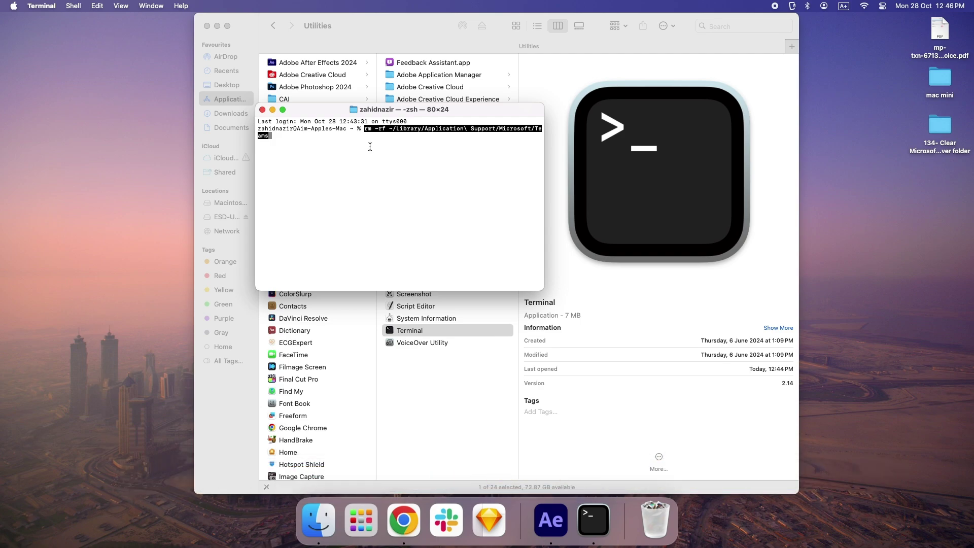
pyautogui.press('Return')
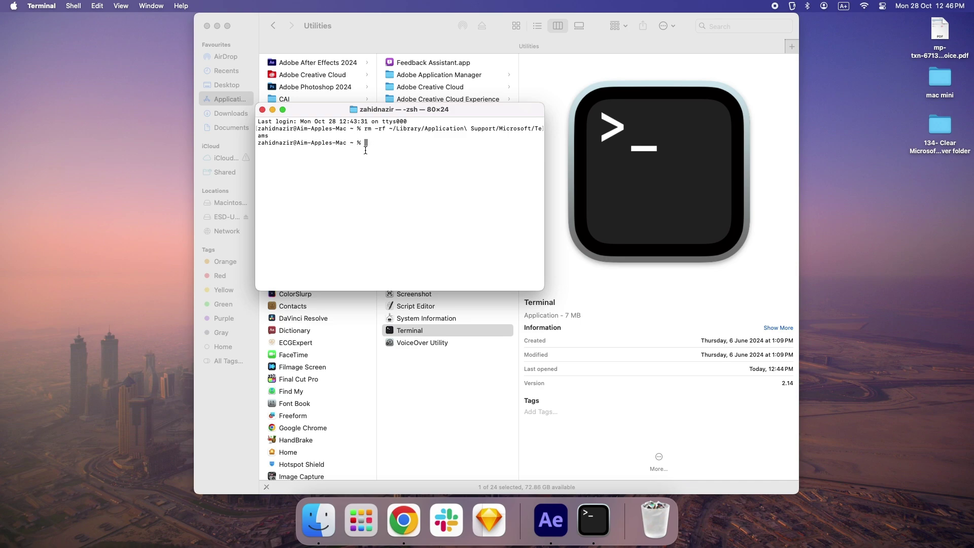
pyautogui.click(262, 110)
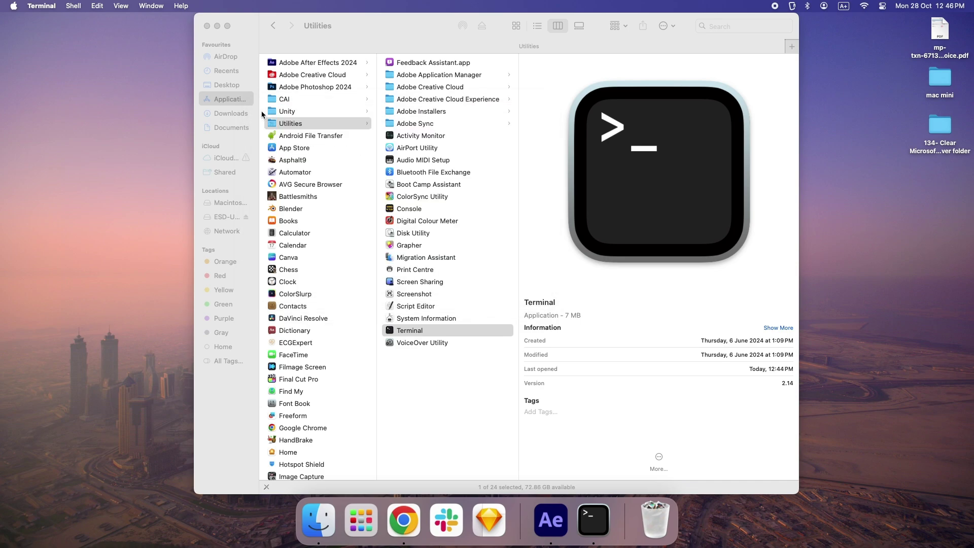
pyautogui.click(207, 26)
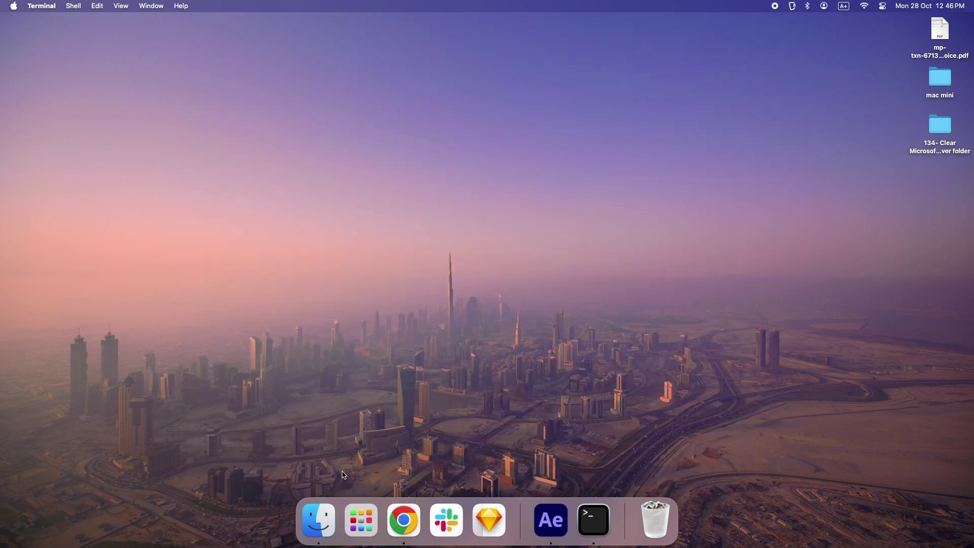
# - Search Launchpad for "team" and launch Microsoft Teams
pyautogui.click(357, 501)
pyautogui.write('tea')
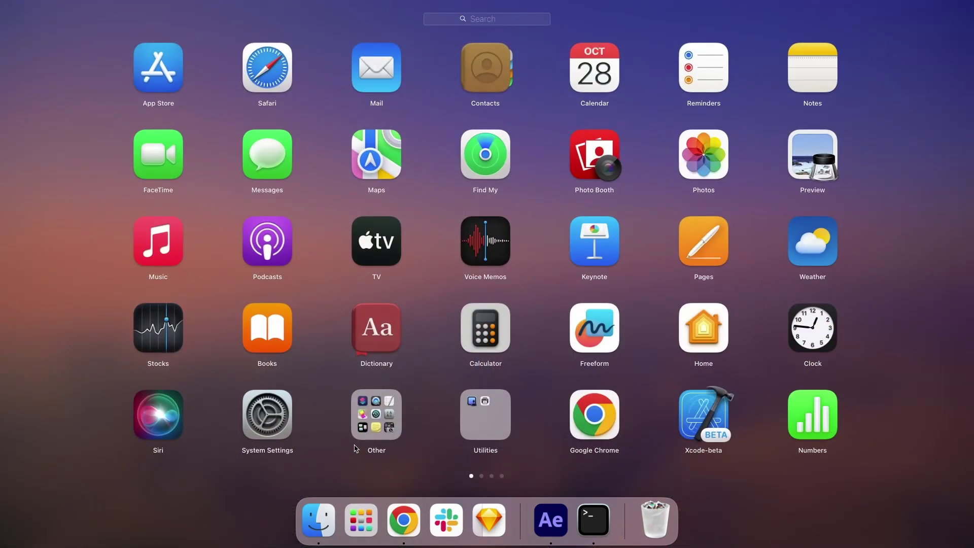
pyautogui.write('m')
pyautogui.press('Return')
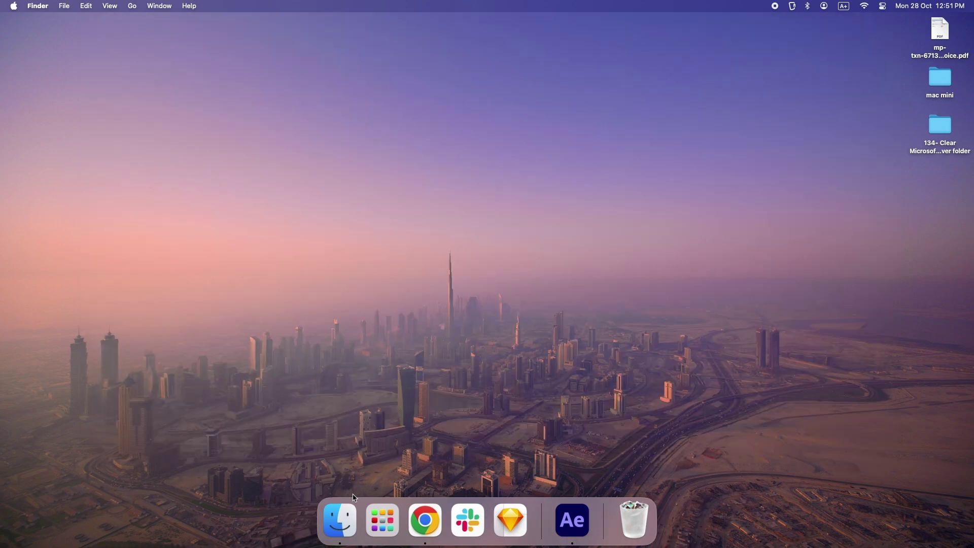
# - Find Microsoft Teams in Finder's Applications folder and move it to the Bin
pyautogui.click(339, 518)
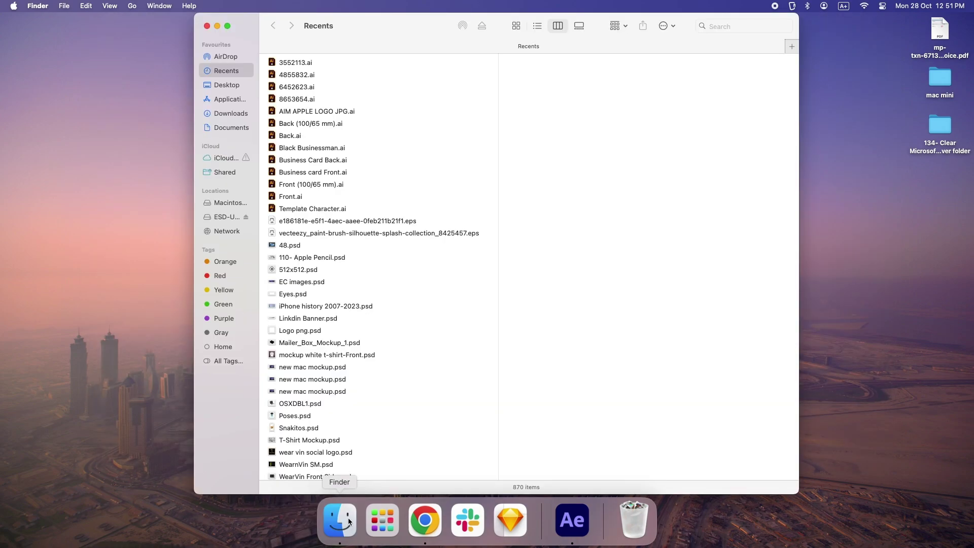
pyautogui.click(228, 105)
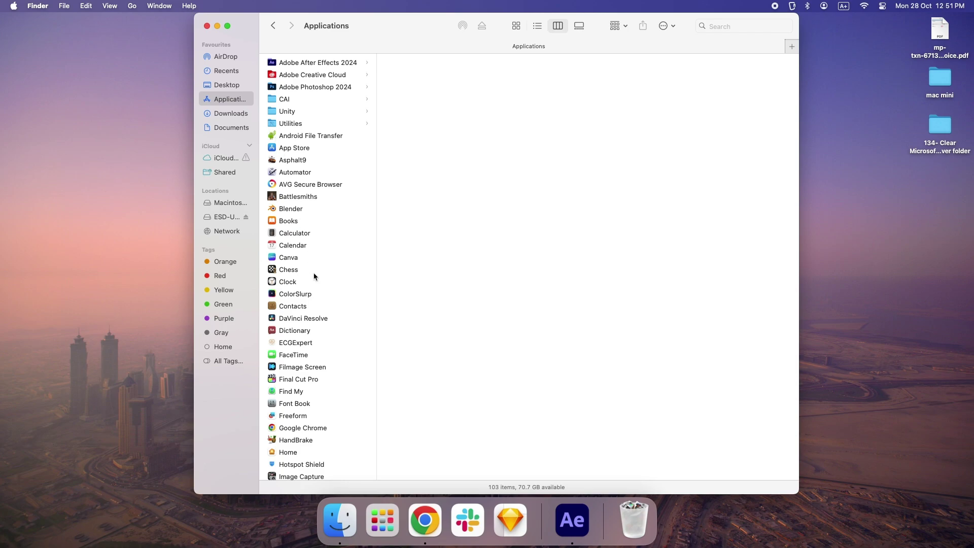
pyautogui.scroll(-1, 304, 352)
pyautogui.scroll(-10, 304, 352)
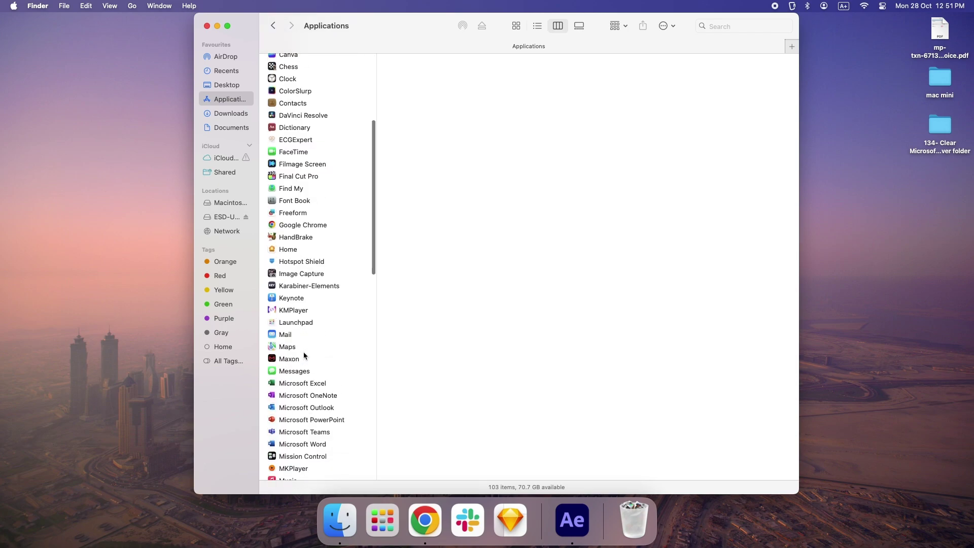
pyautogui.click(306, 356)
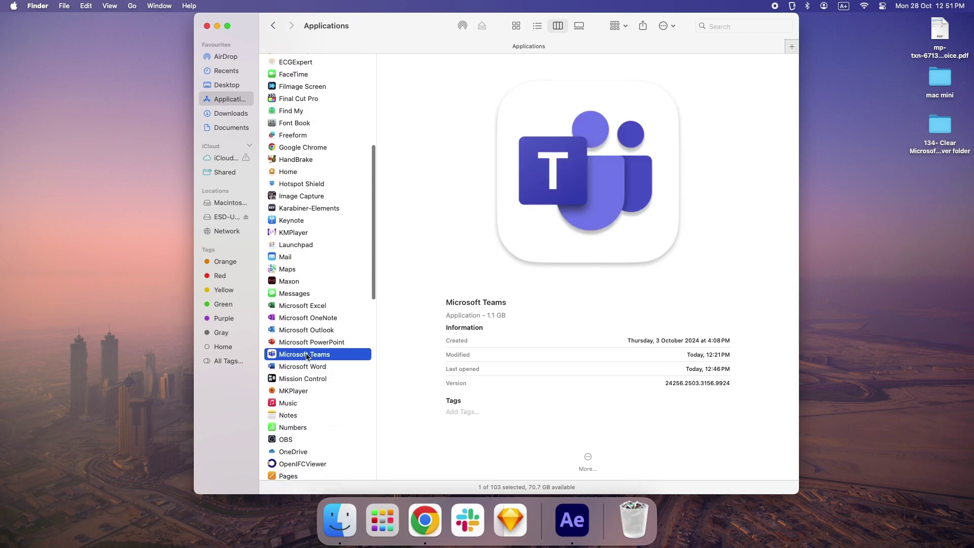
pyautogui.rightClick(307, 356)
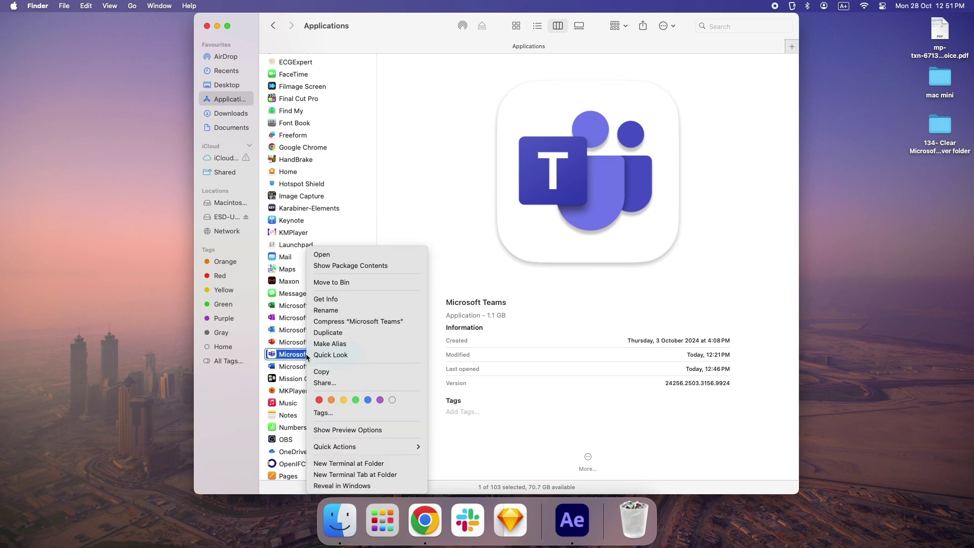
pyautogui.click(331, 282)
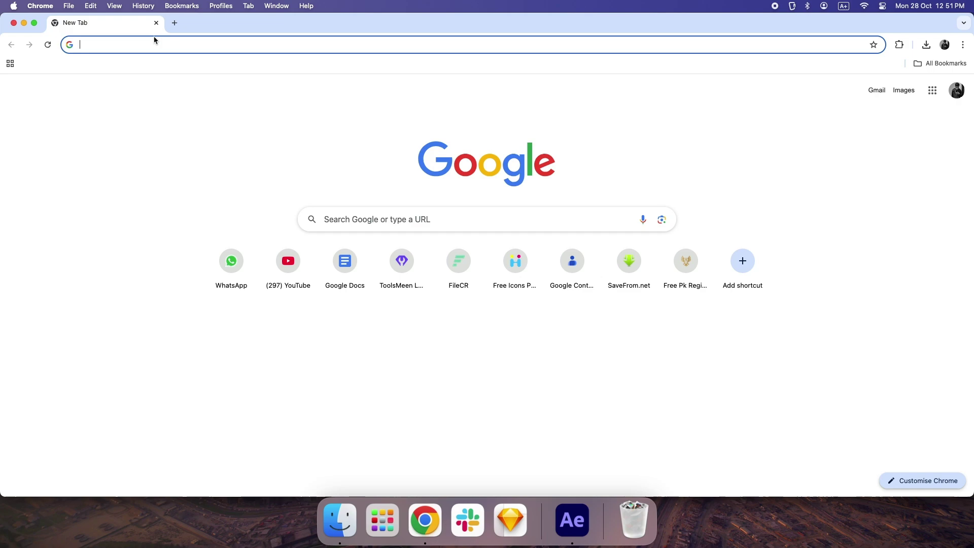
# - In Chrome, search for "microsoft teams download for mac", open Microsoft's official download page and download Teams for Mac
pyautogui.click(156, 40)
pyautogui.write('microsoft')
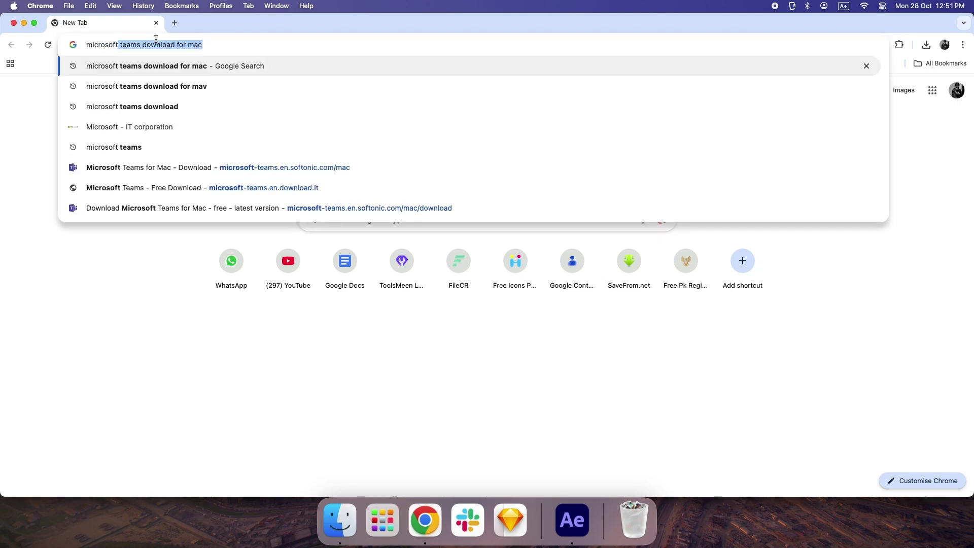
pyautogui.press('Return')
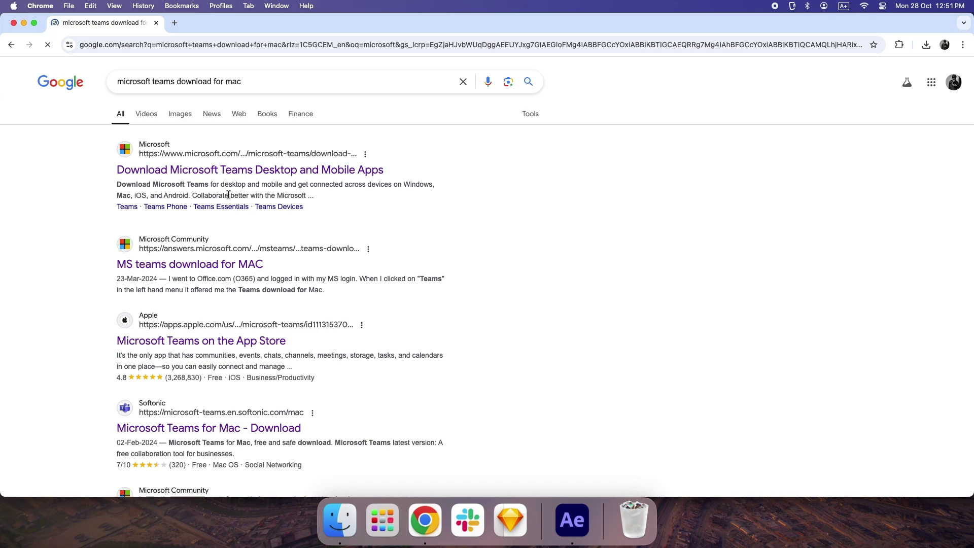
pyautogui.click(220, 177)
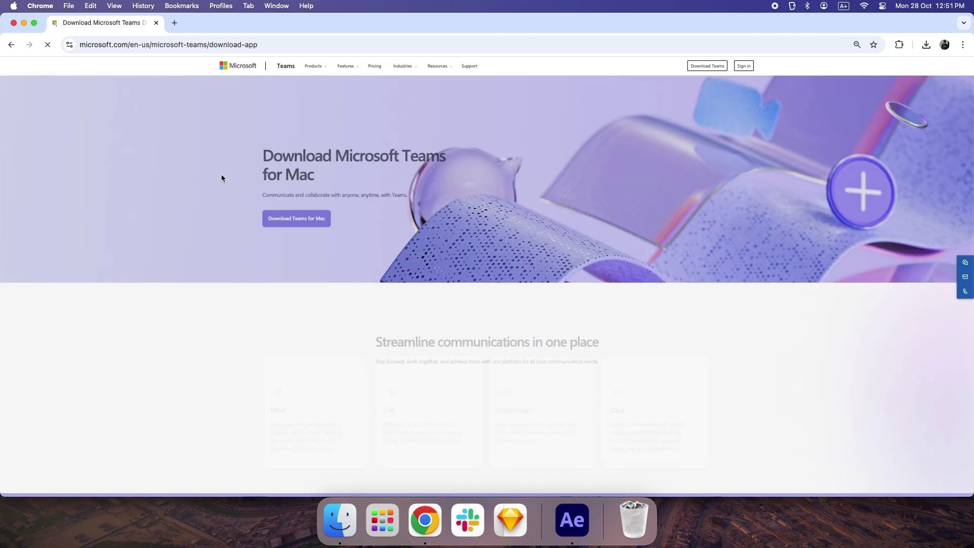
pyautogui.click(300, 213)
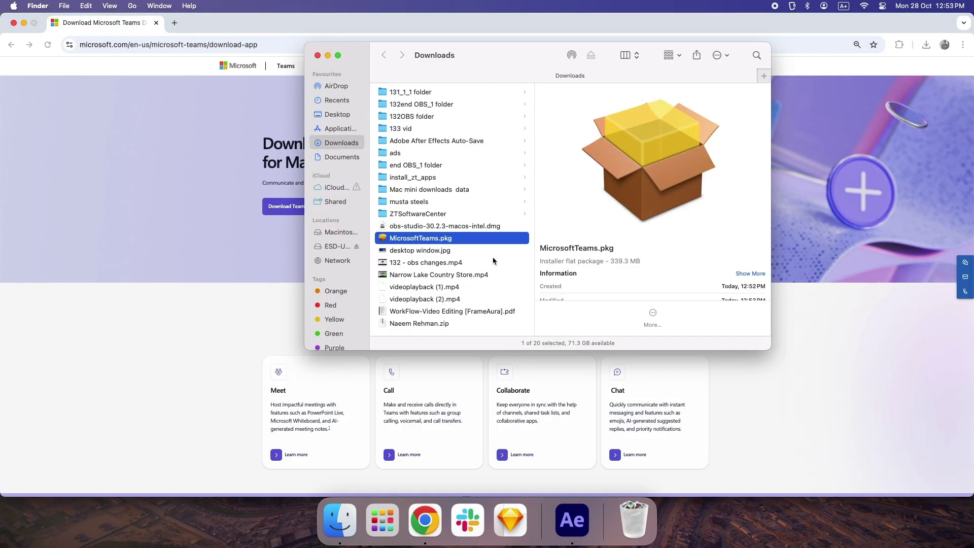
# - Proceed through the MicrosoftTeams.pkg installer and authorise the installation with the Mac account password
pyautogui.click(618, 339)
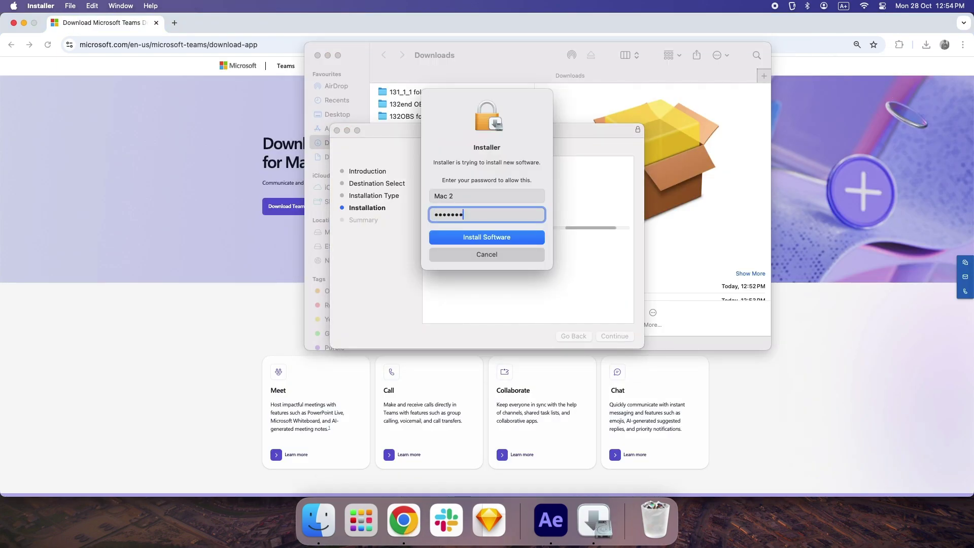
pyautogui.press('Return')
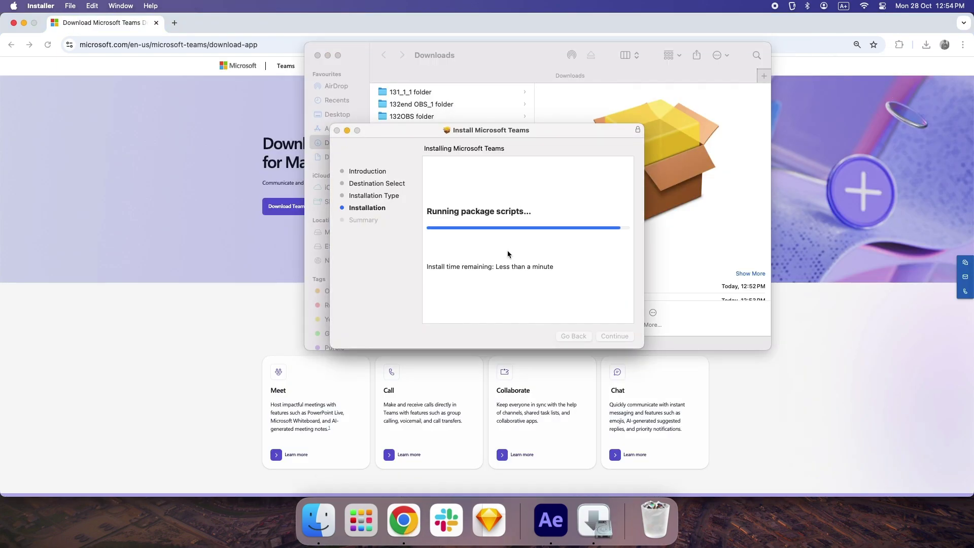